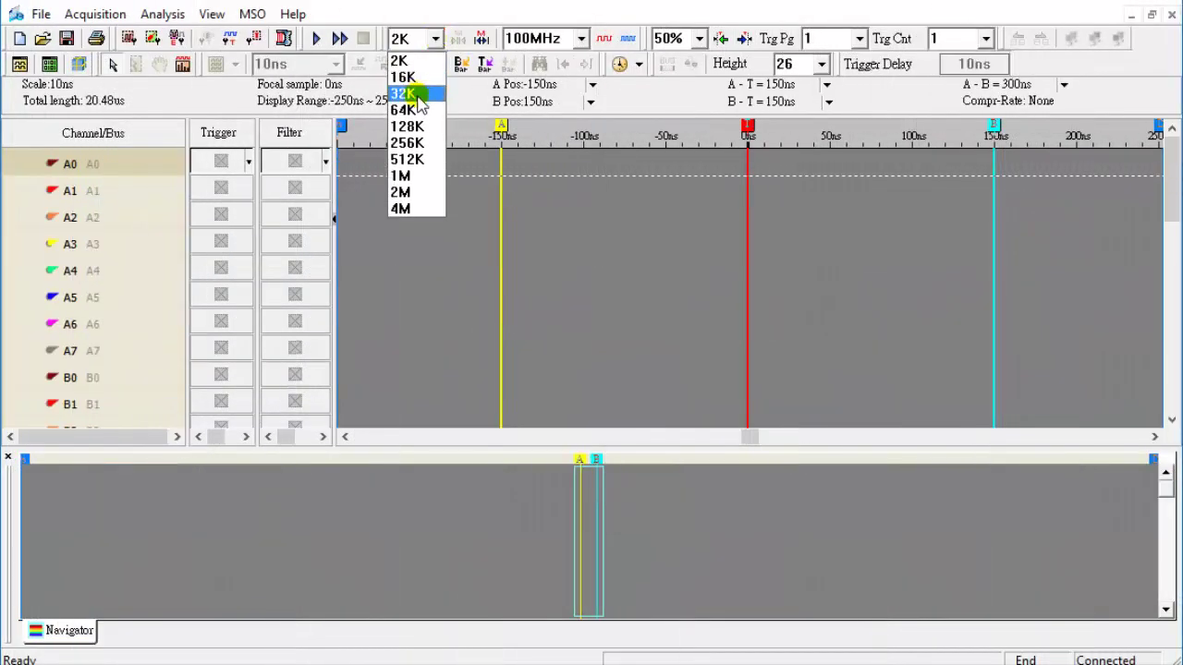
Step: Set 32K memory depth, 25MHz sample rate and 10% trigger position, and enable compression
click(411, 92)
click(582, 38)
click(545, 263)
click(699, 39)
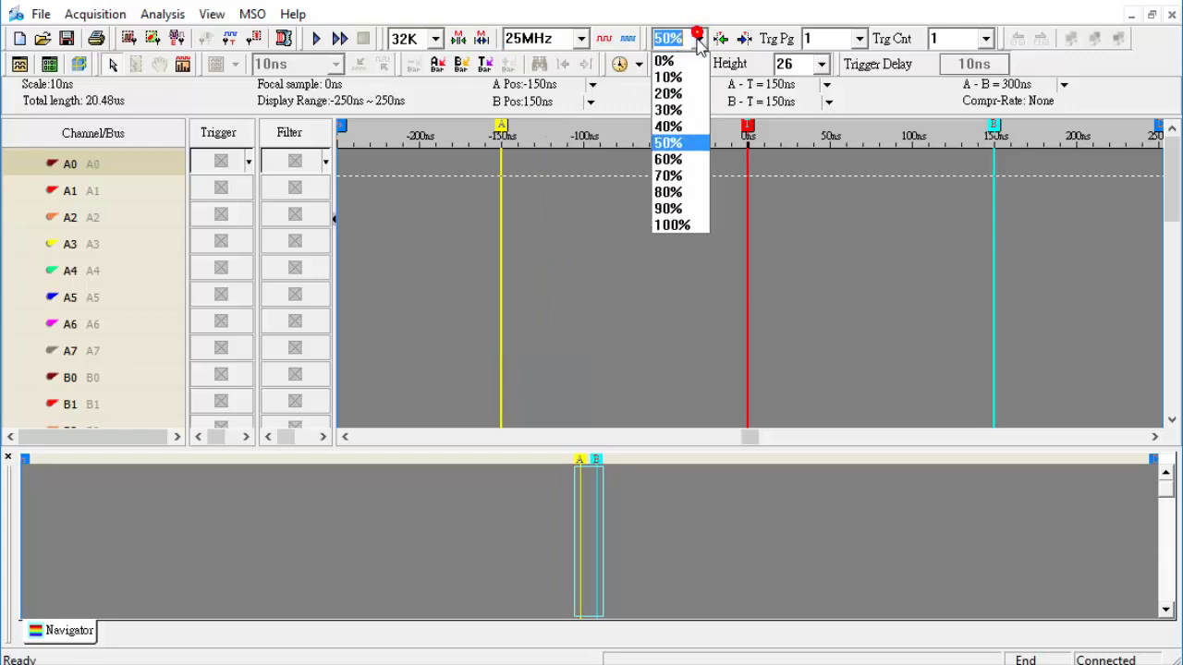
click(689, 80)
click(284, 38)
click(231, 190)
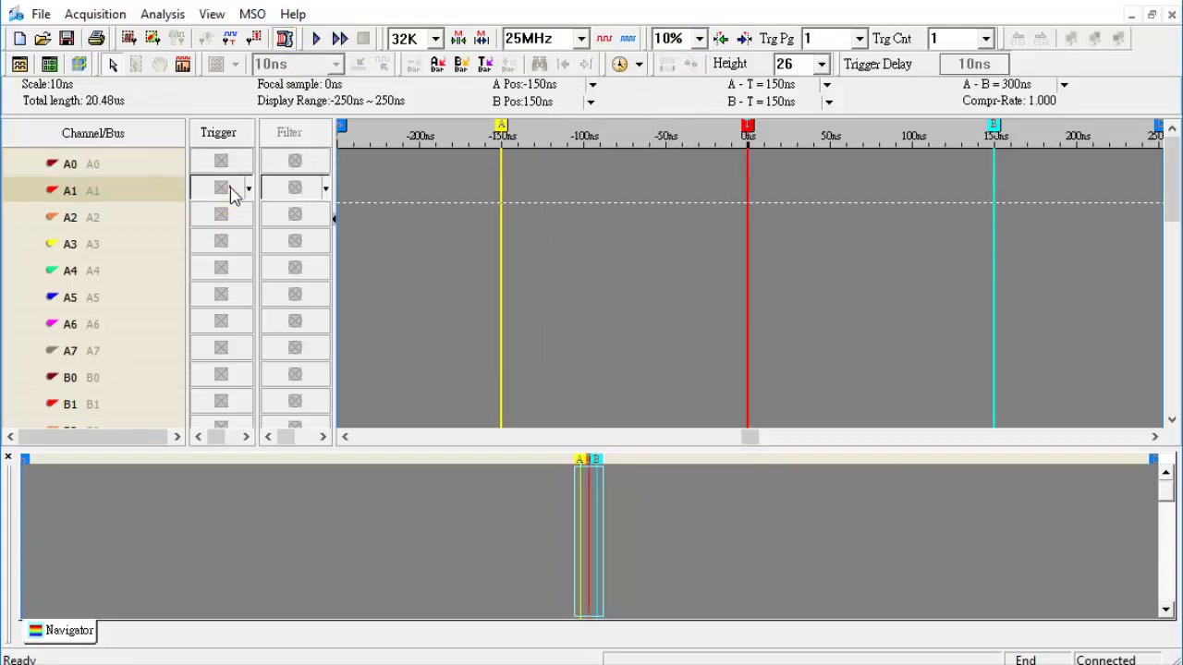
Step: Trigger on A1's falling edge, run a single capture, and settle the view at 80ns scale
right_click(236, 192)
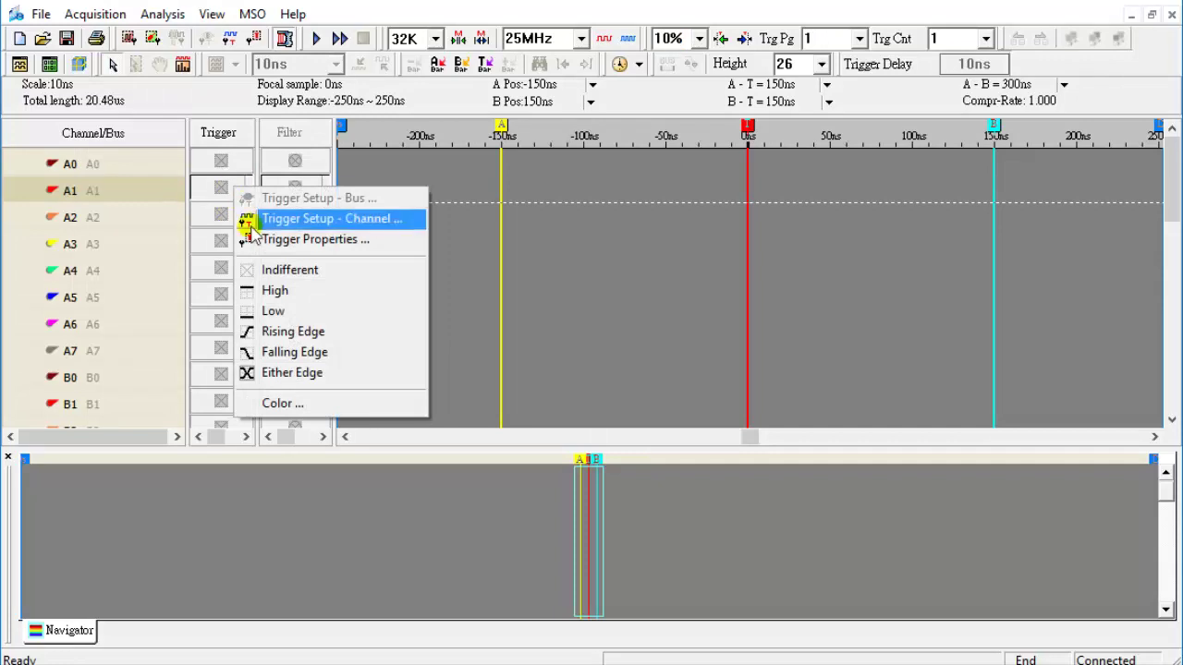
click(280, 352)
click(320, 40)
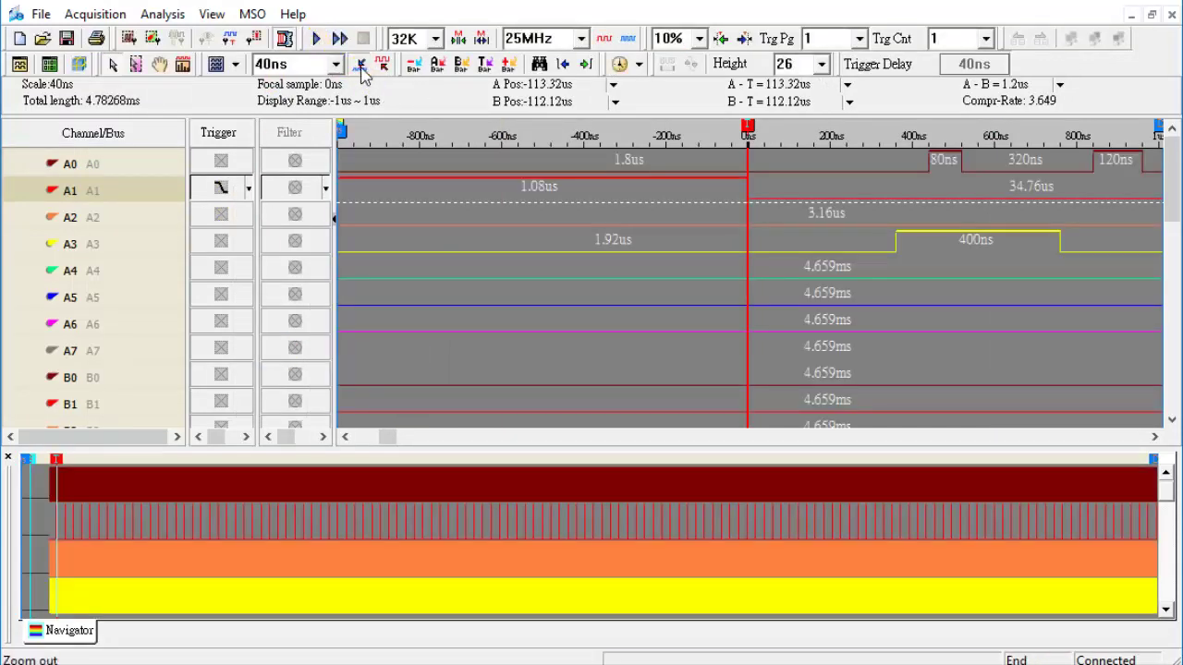
click(359, 64)
click(360, 65)
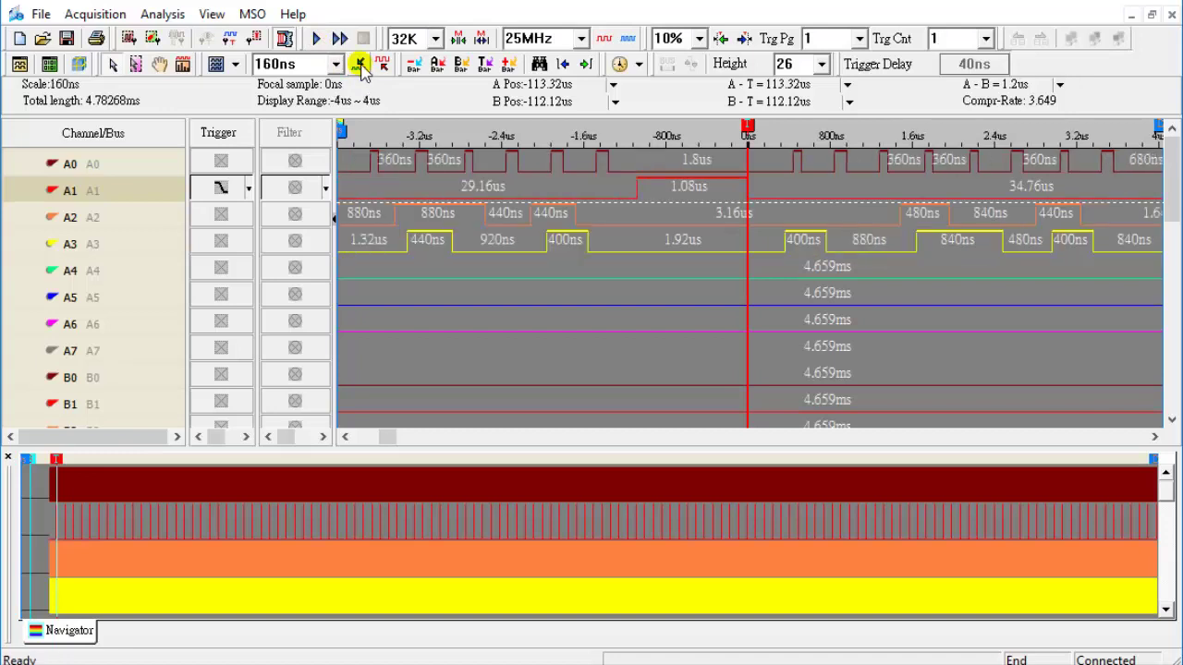
click(381, 65)
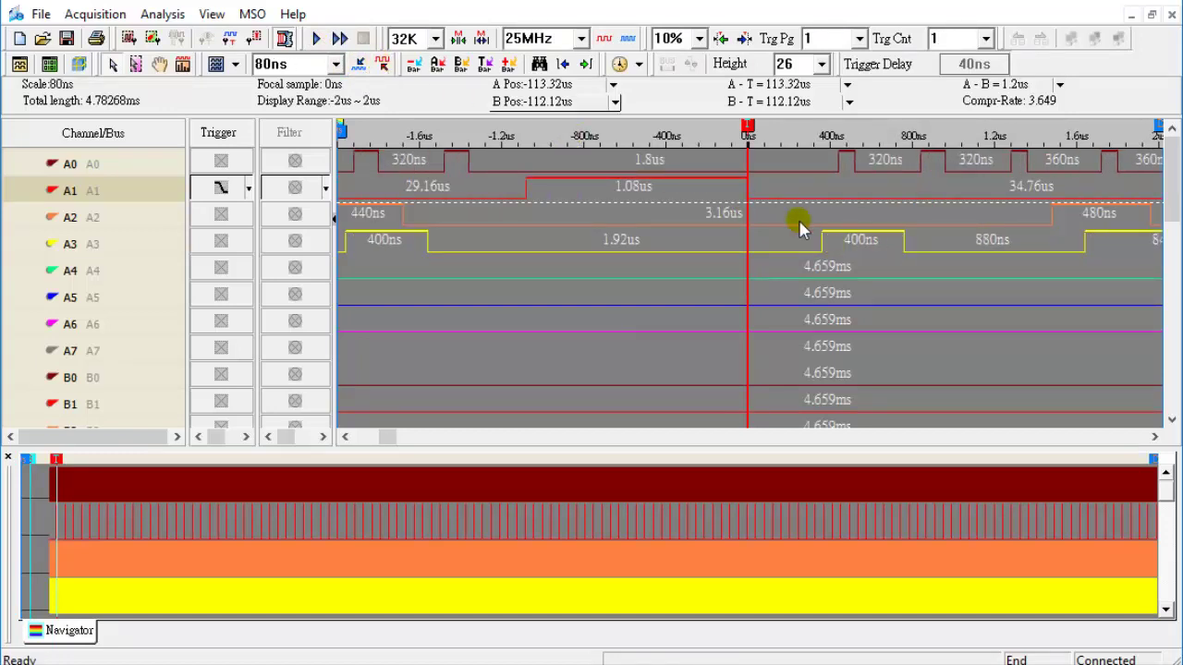
click(115, 172)
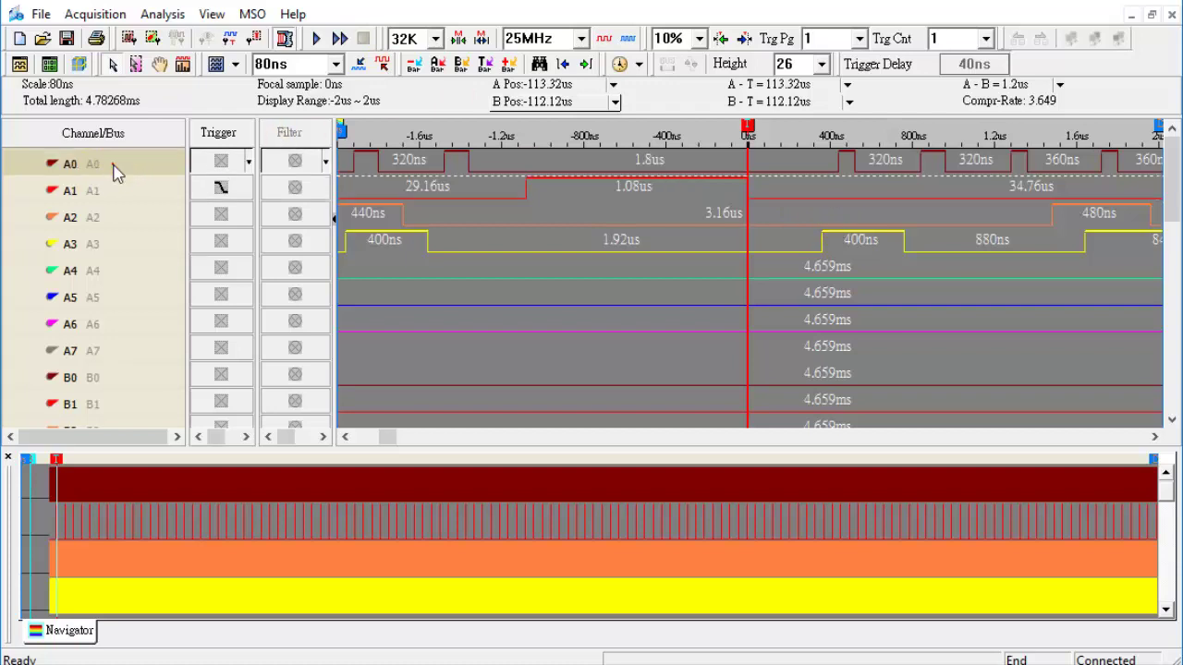
Step: Duplicate channels A0, A1 and A2
shift+click(106, 227)
right_click(109, 219)
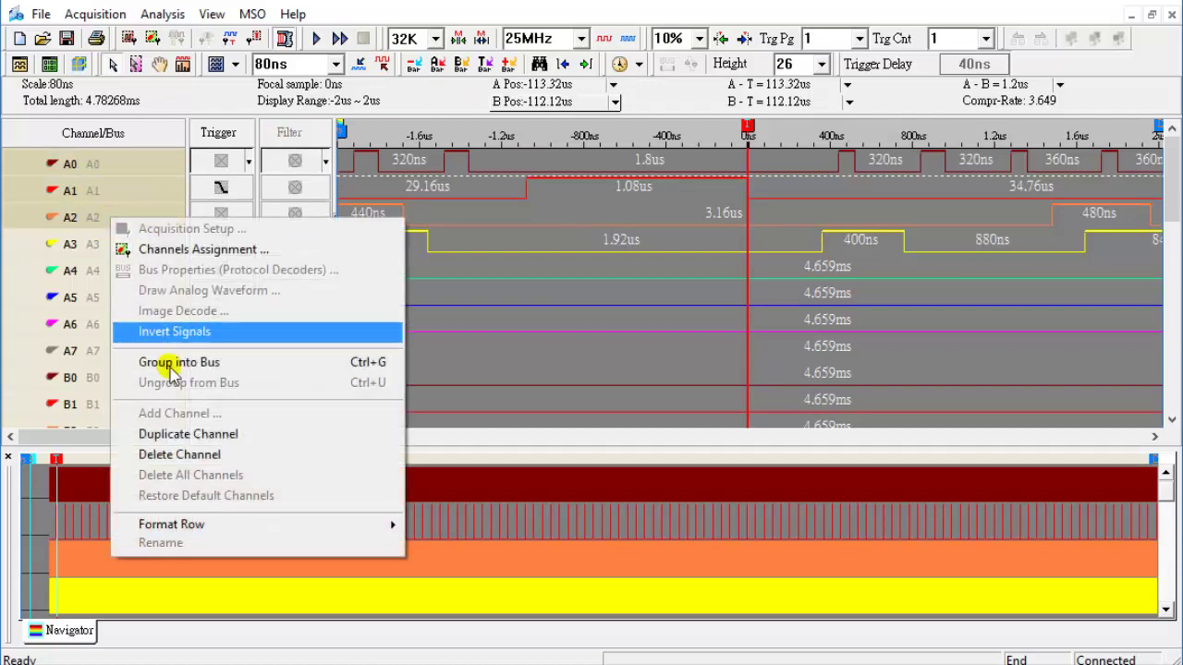
click(206, 436)
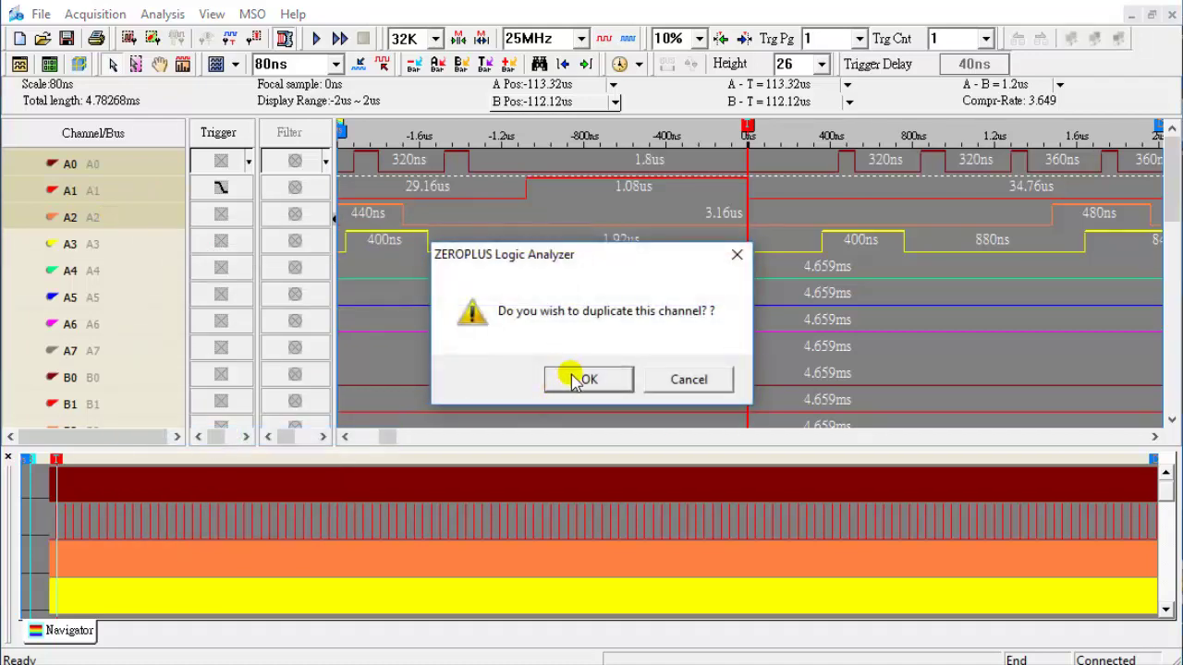
click(573, 380)
Step: Group the A0, A1 and A2 copies into Bus1
drag(119, 216, 129, 165)
right_click(128, 162)
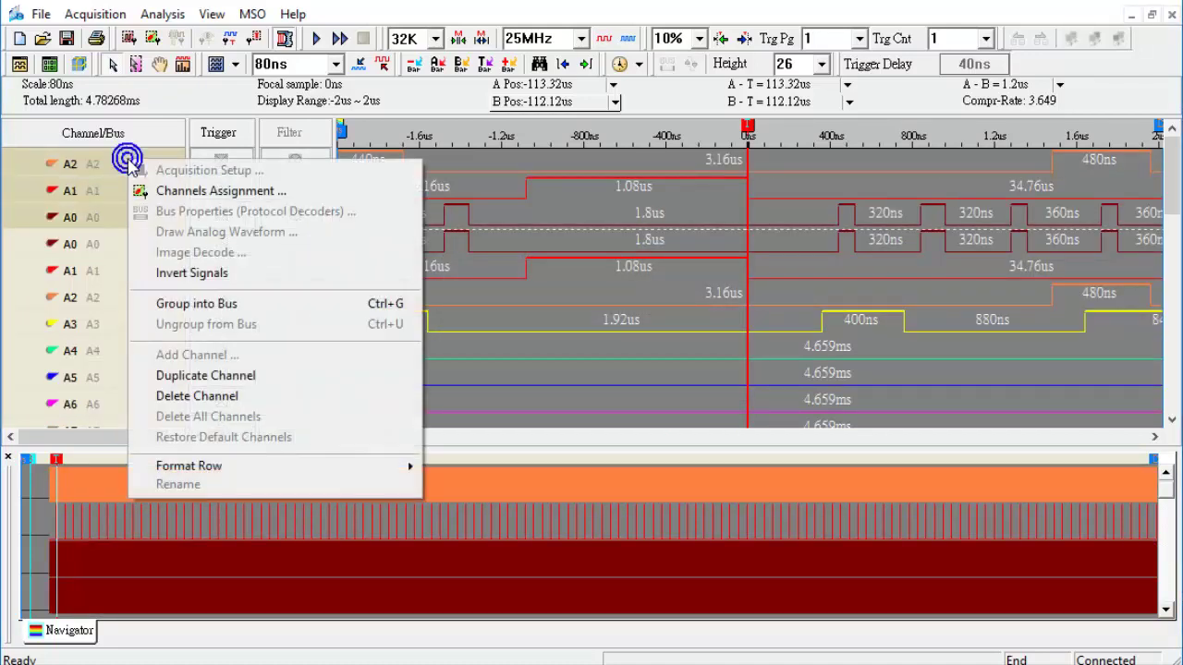
click(152, 303)
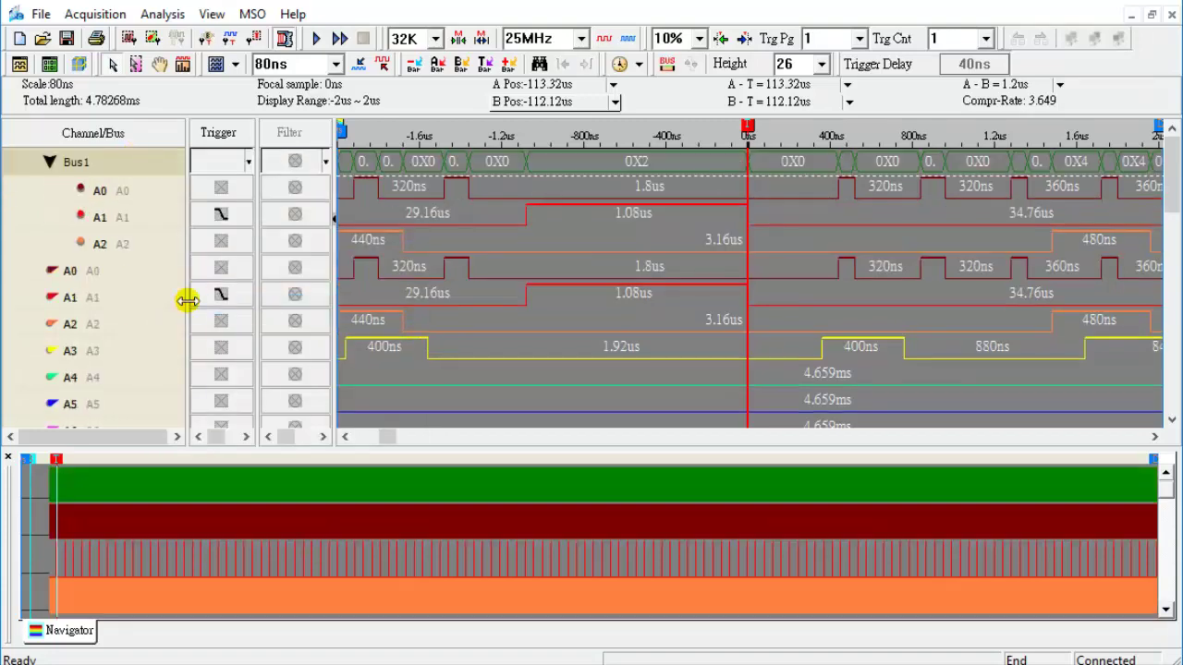
right_click(123, 160)
Step: Apply the SPI MODULE V1.18.04 decoder to Bus1, keeping SCLK on A0, SS on A1, DATA on A2
click(205, 209)
click(387, 281)
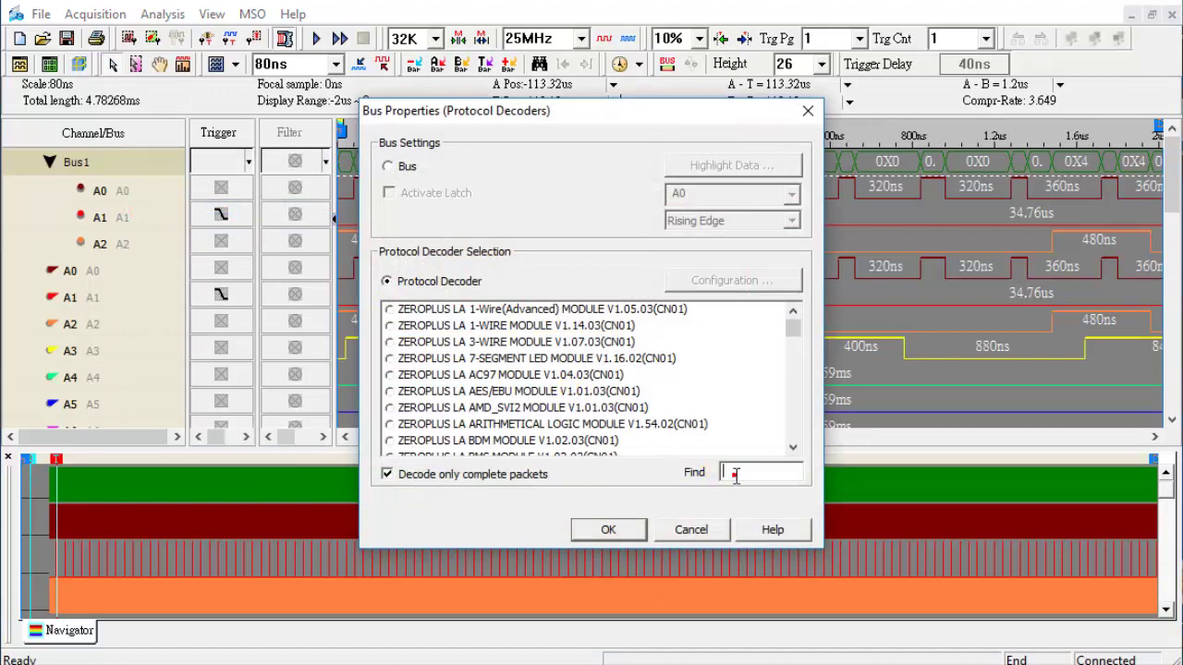
text(spi)
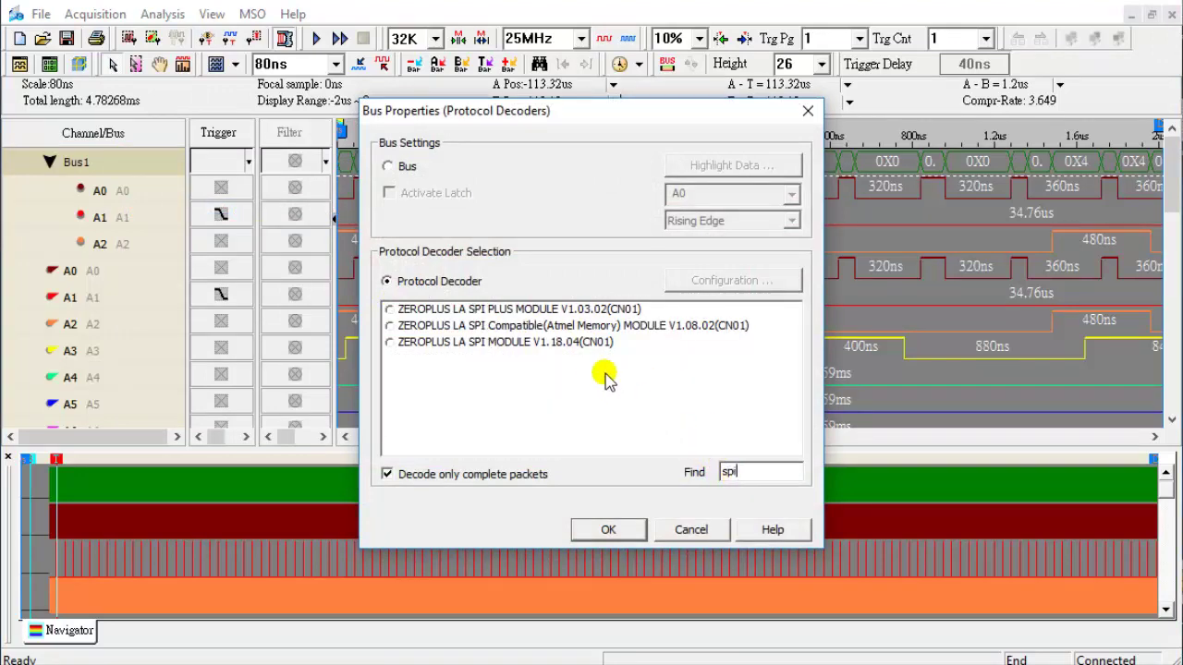
click(580, 343)
click(756, 282)
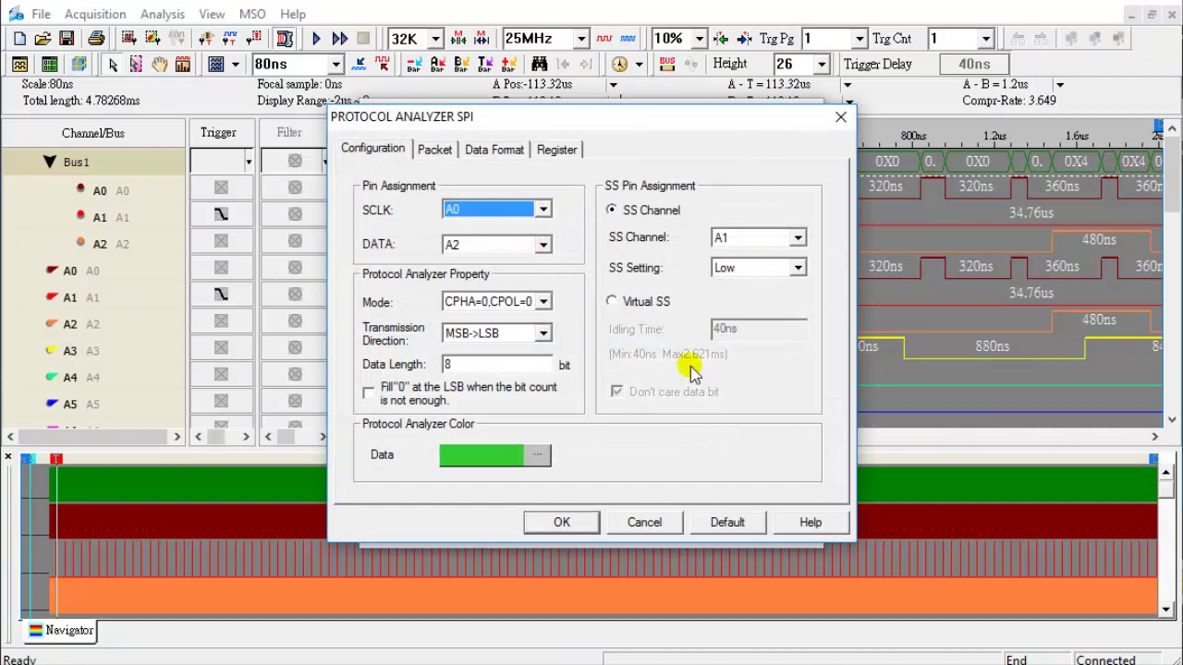
click(563, 522)
click(612, 529)
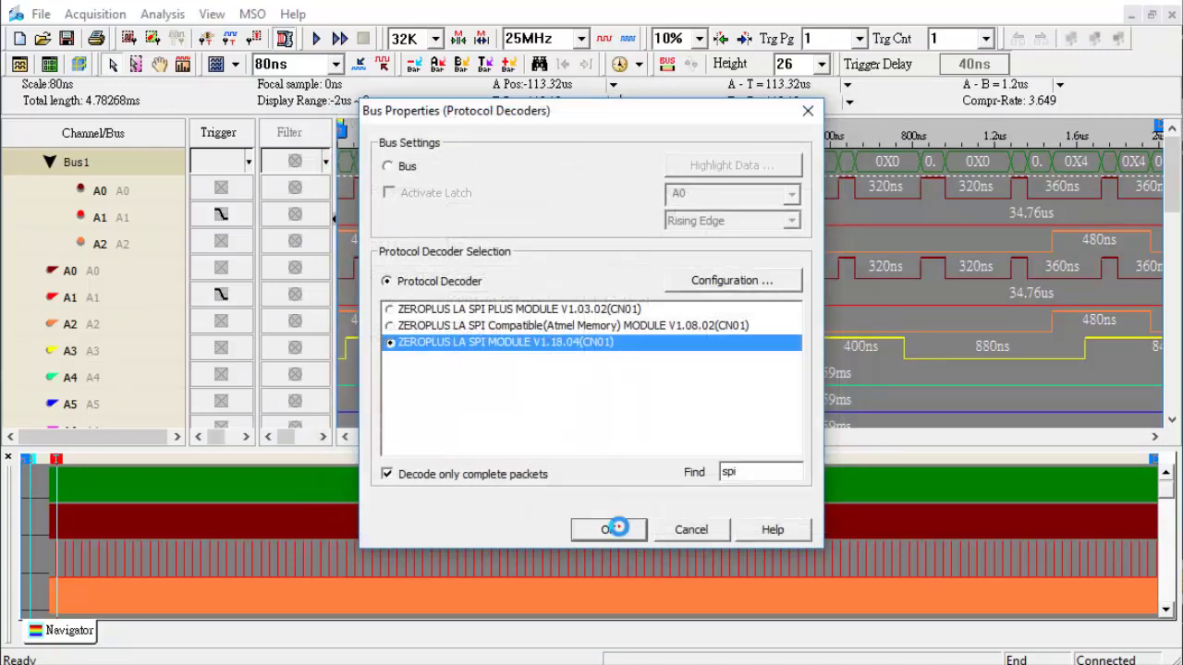
Step: Zoom out to see many packets and open the Bus Packet List
click(362, 64)
click(362, 63)
click(361, 64)
click(362, 64)
click(361, 64)
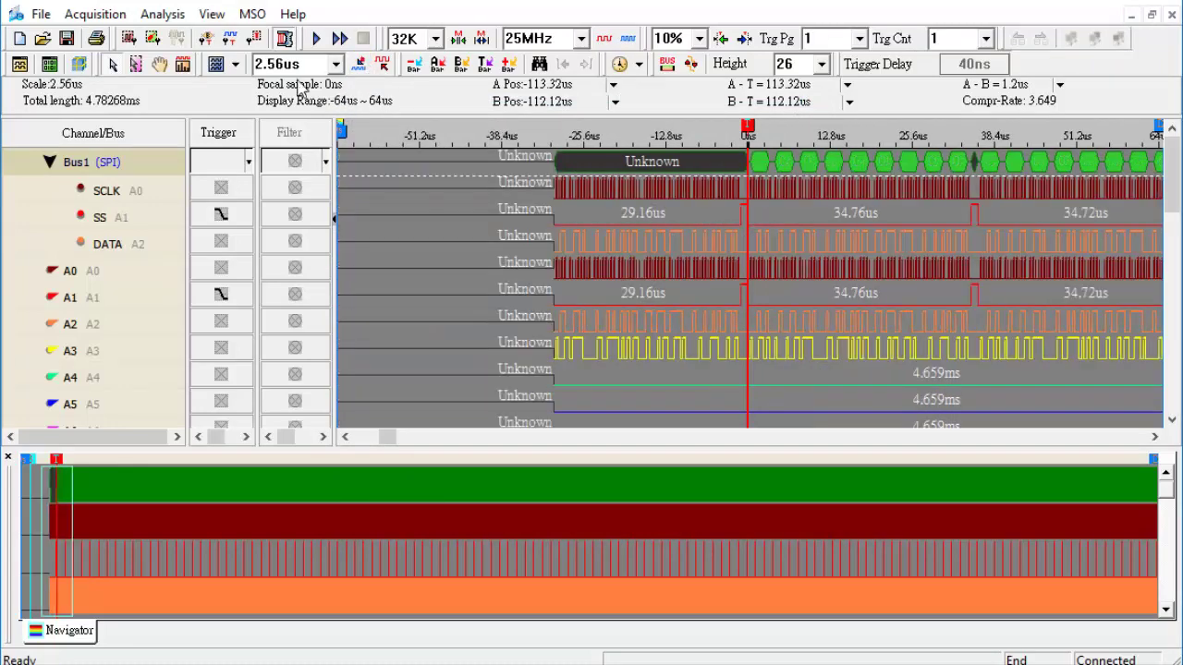
click(80, 67)
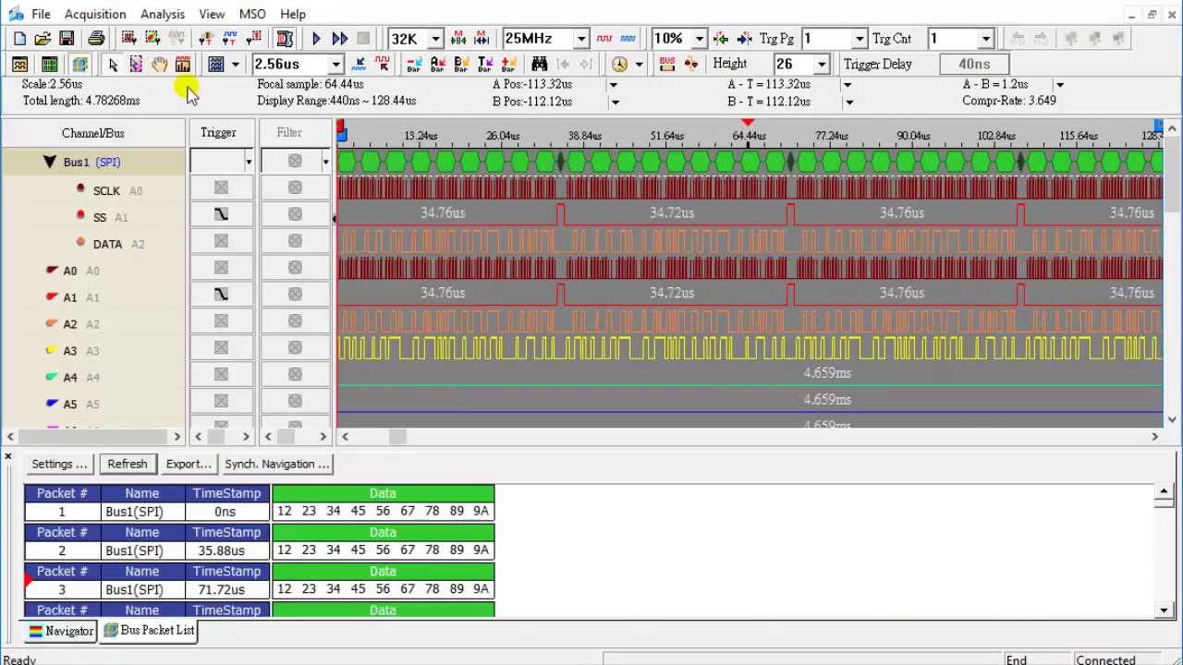
Step: Zoom back in, jump to packet 1, and keep both Synch. Navigation options enabled
click(383, 64)
click(383, 64)
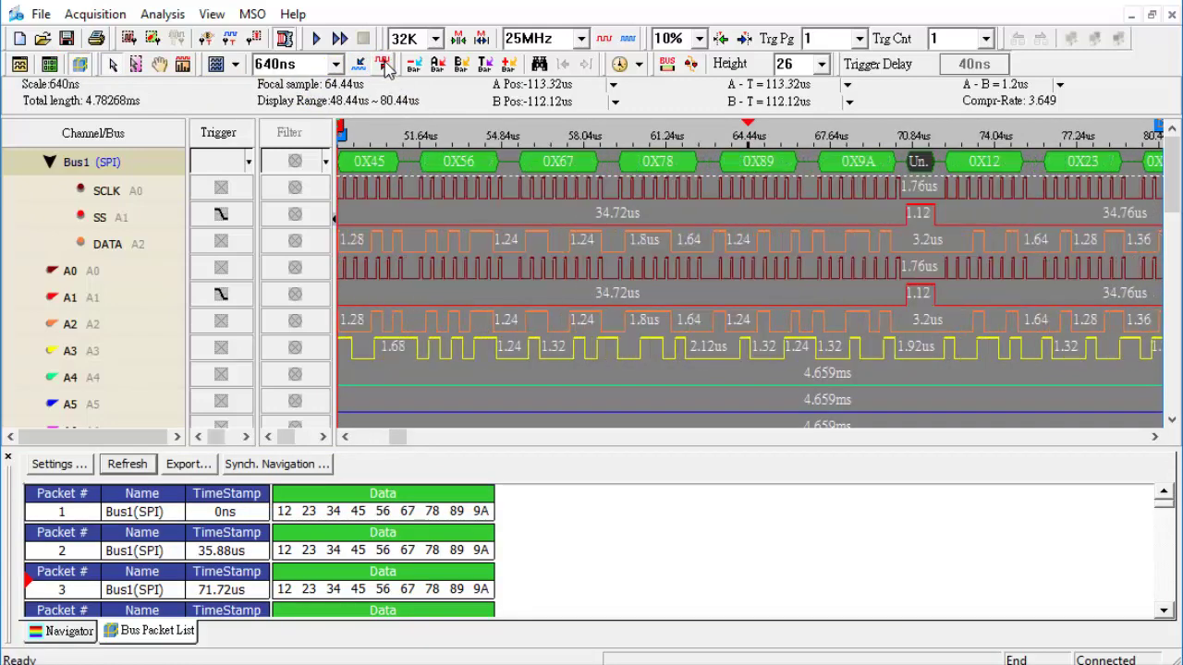
click(298, 505)
click(277, 464)
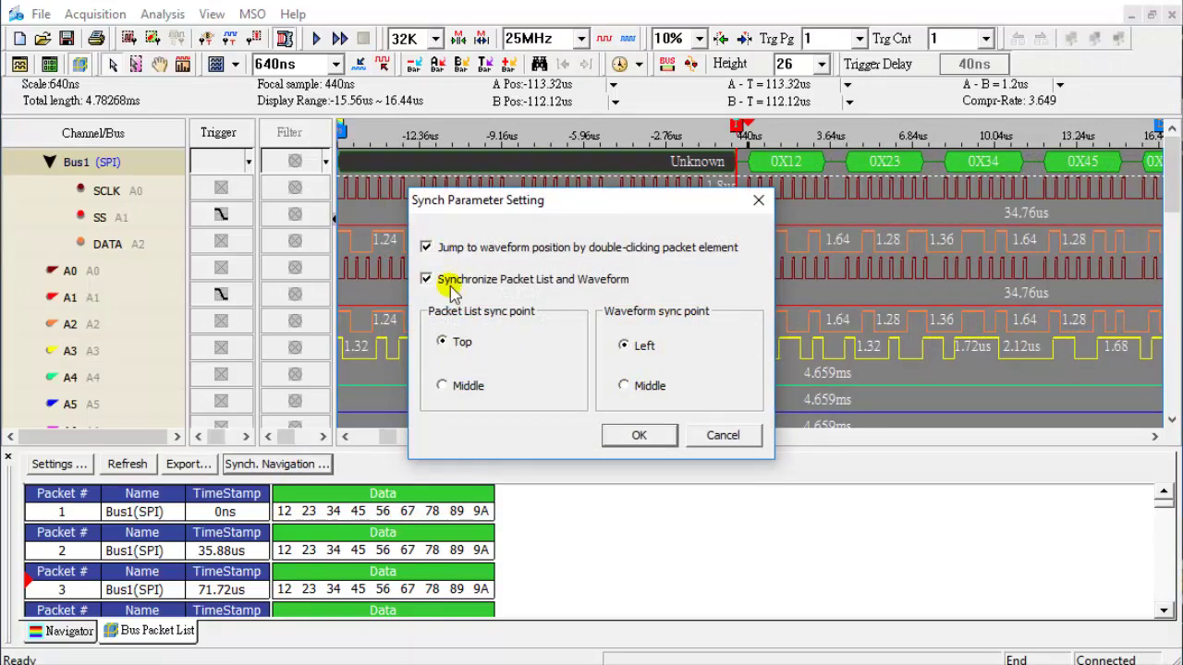
click(637, 436)
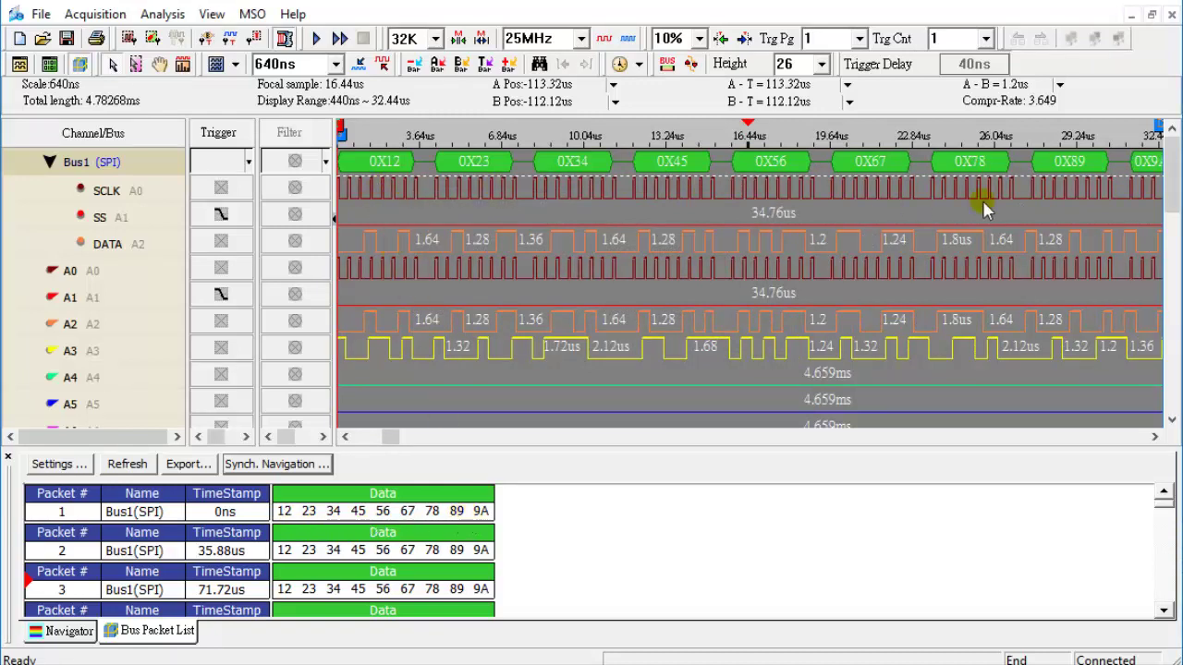
Step: Group the original A0 and A2 channels into Bus2 and zoom into a chosen time range
click(114, 277)
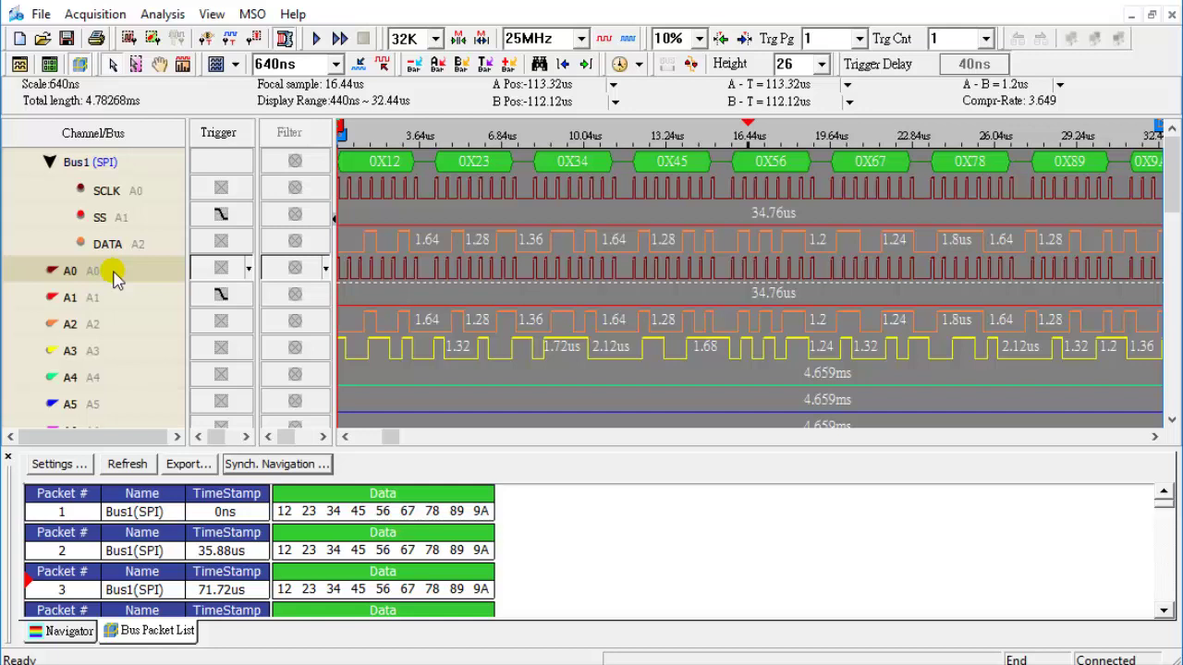
click(99, 321)
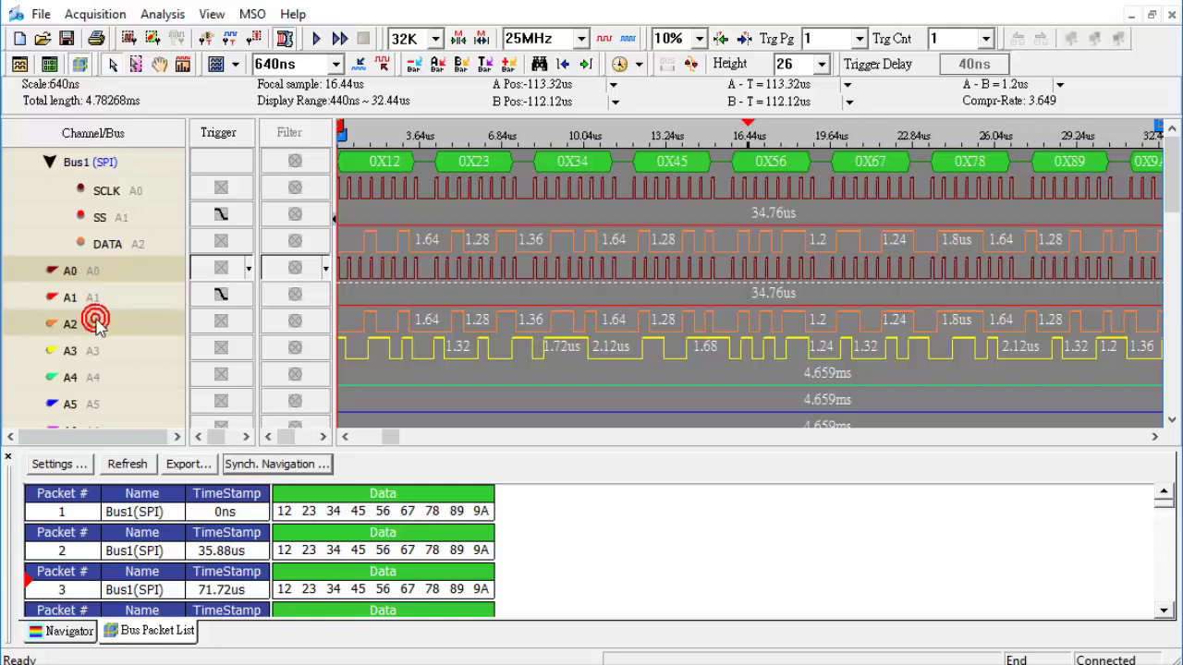
right_click(97, 322)
click(165, 467)
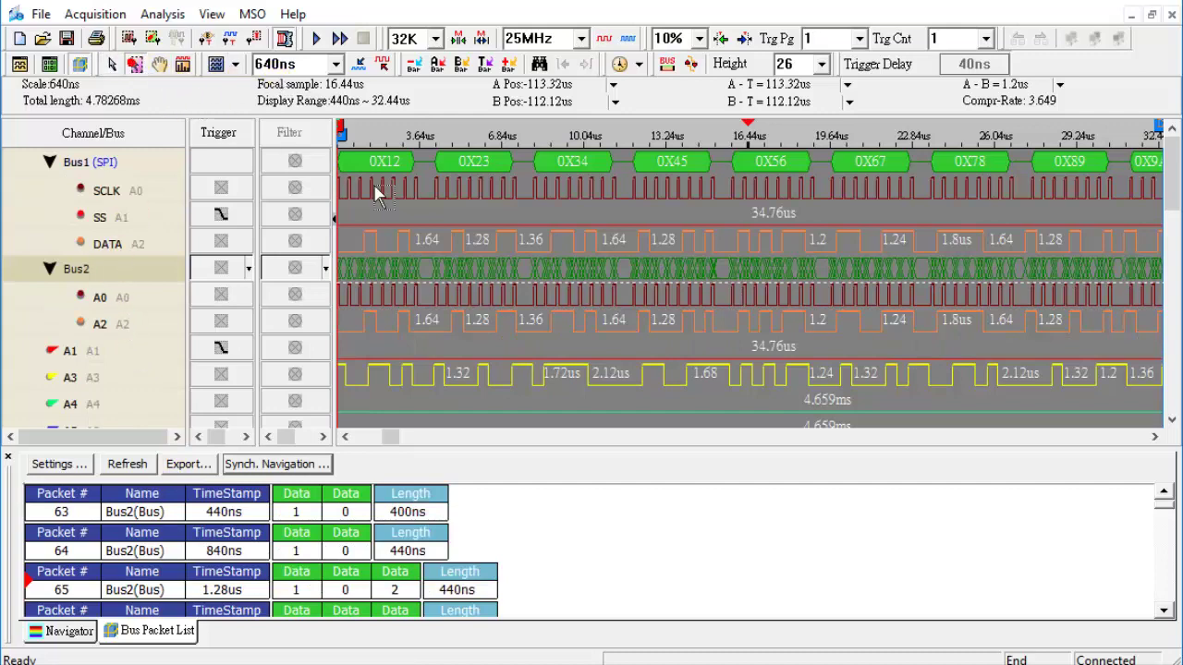
drag(388, 166, 542, 212)
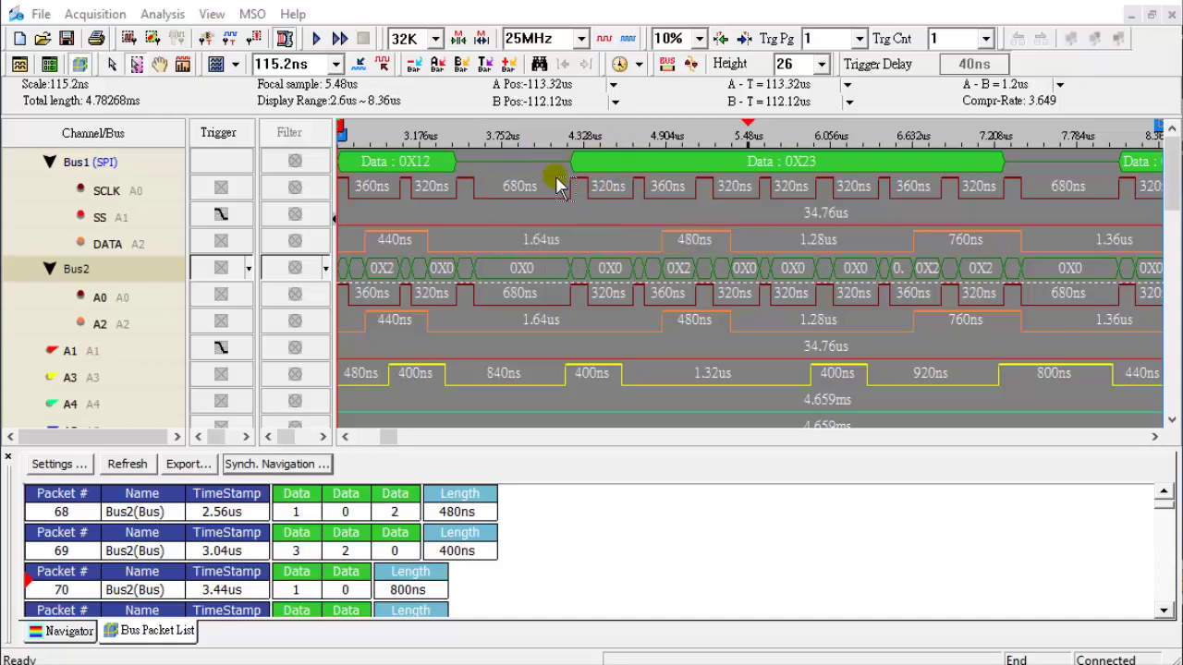
Step: Apply the SPI MODULE decoder to Bus2 with the 40ns idling time setting checked
right_click(152, 274)
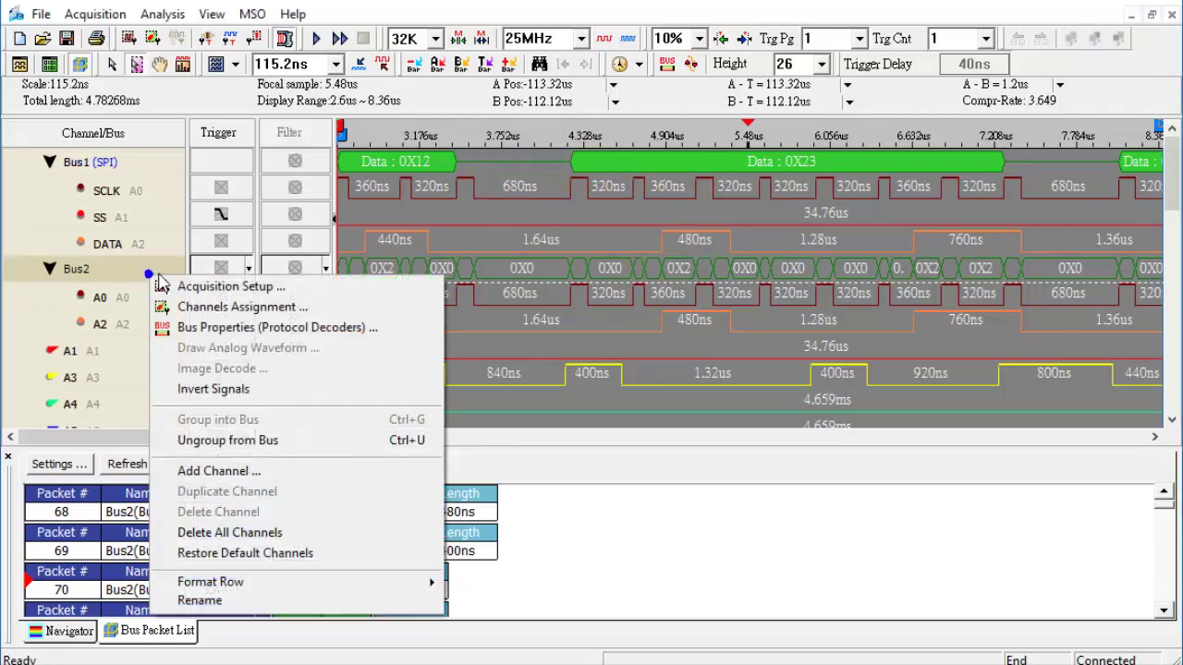
click(232, 328)
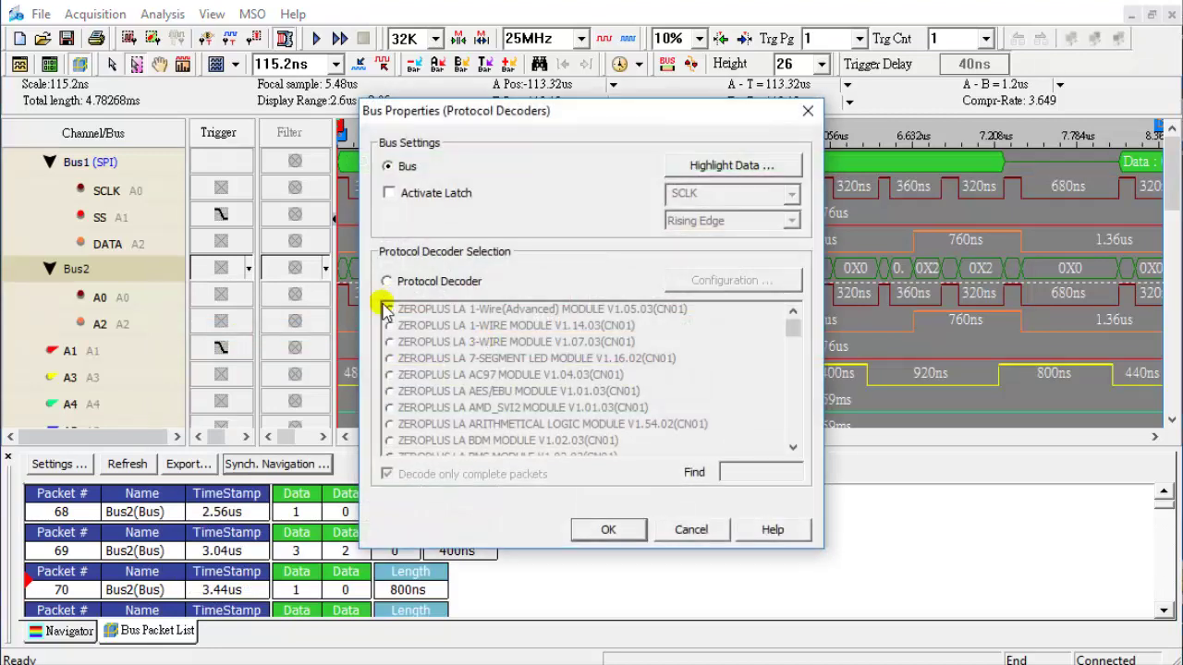
click(418, 287)
text(spi)
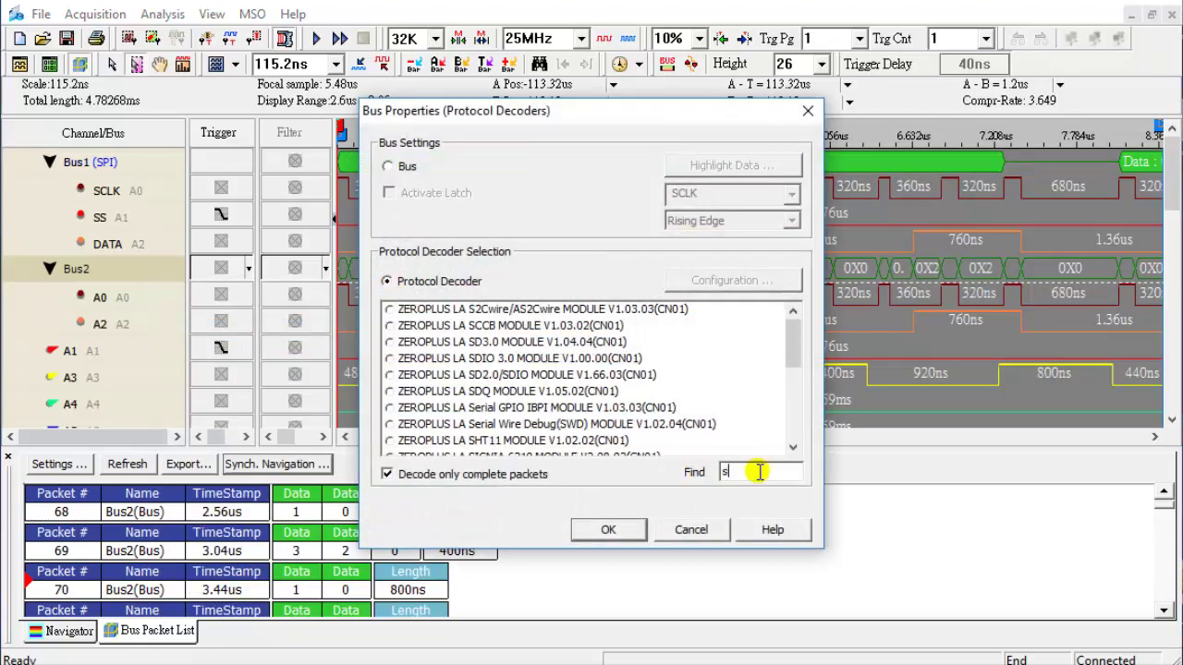
click(569, 342)
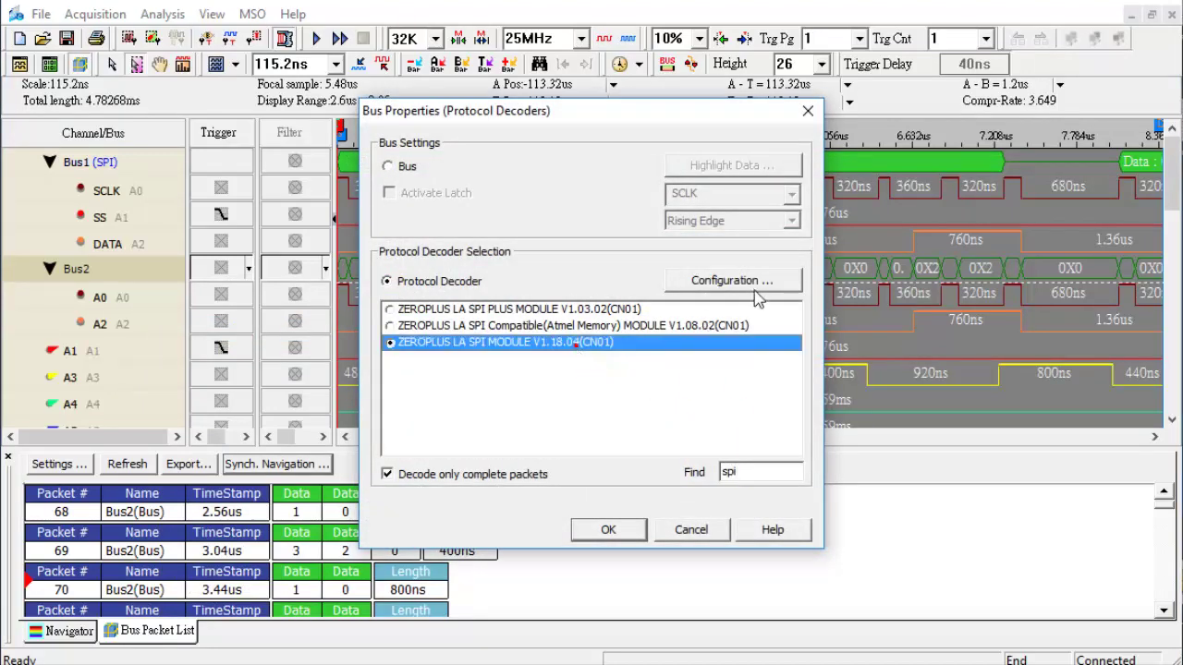
click(750, 281)
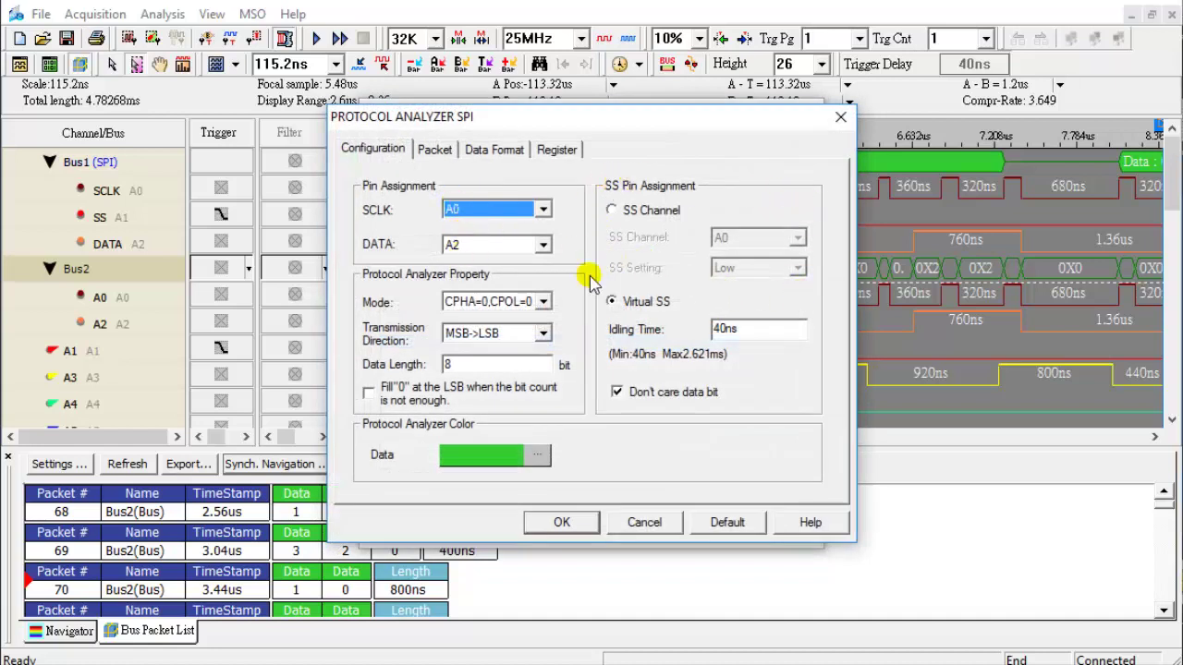
click(722, 332)
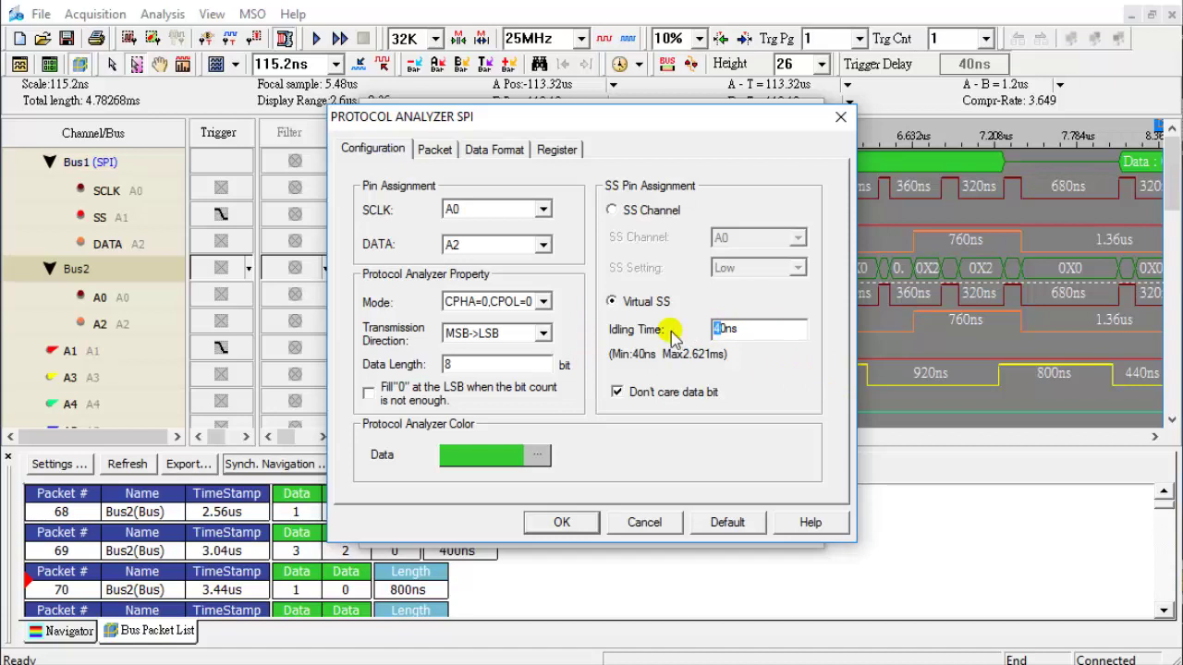
click(561, 522)
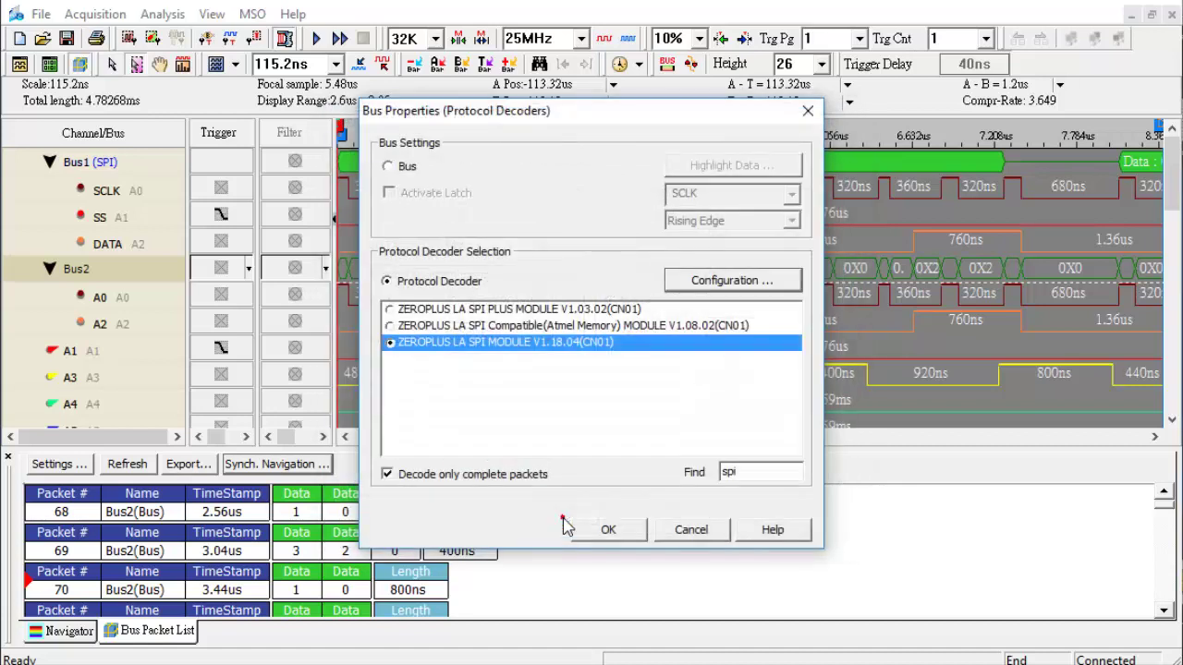
click(608, 531)
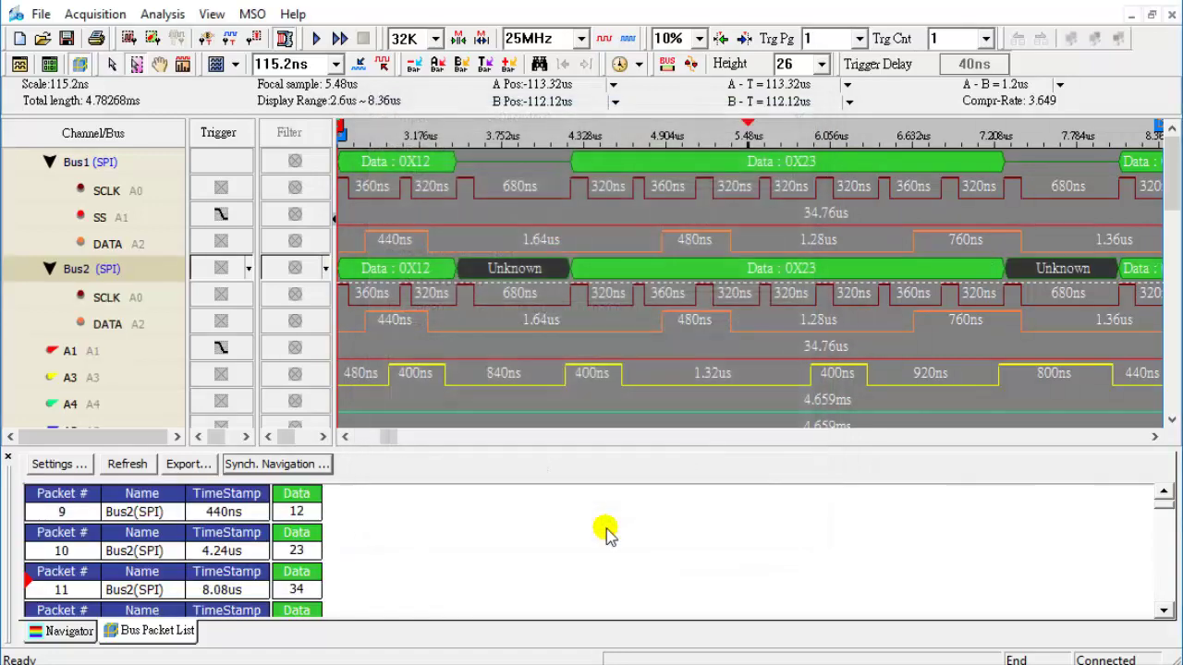
Step: Zoom out to a 921.6ns scale and ungroup Bus2 into its SCLK and DATA channels
click(361, 65)
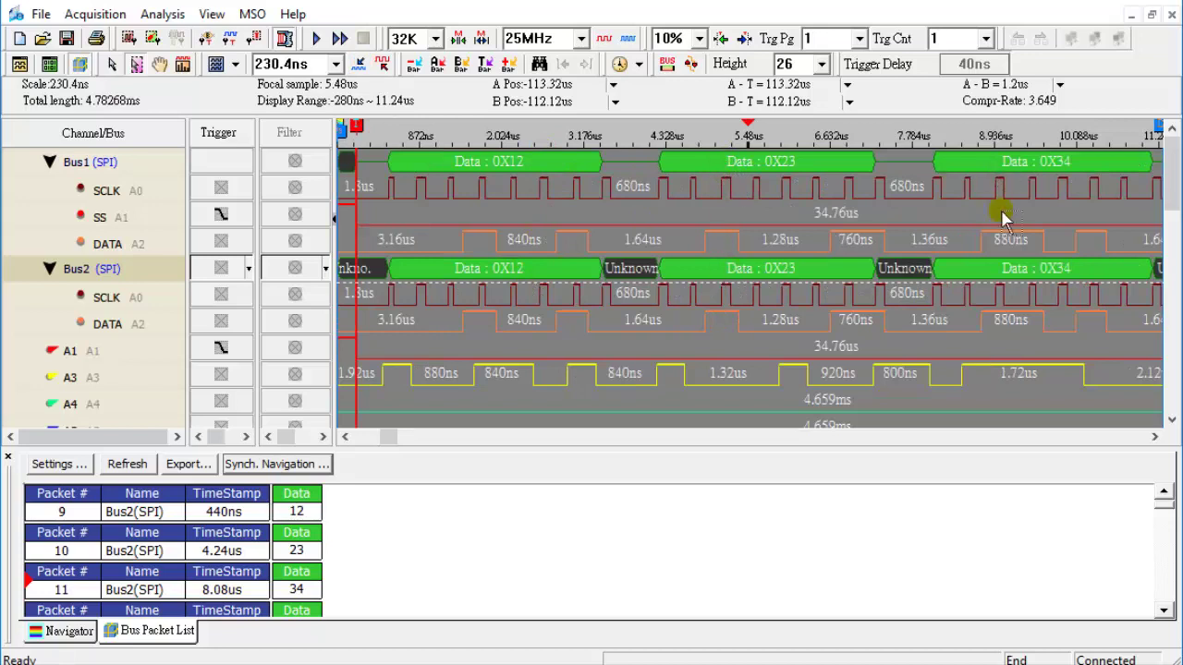
click(361, 65)
click(360, 67)
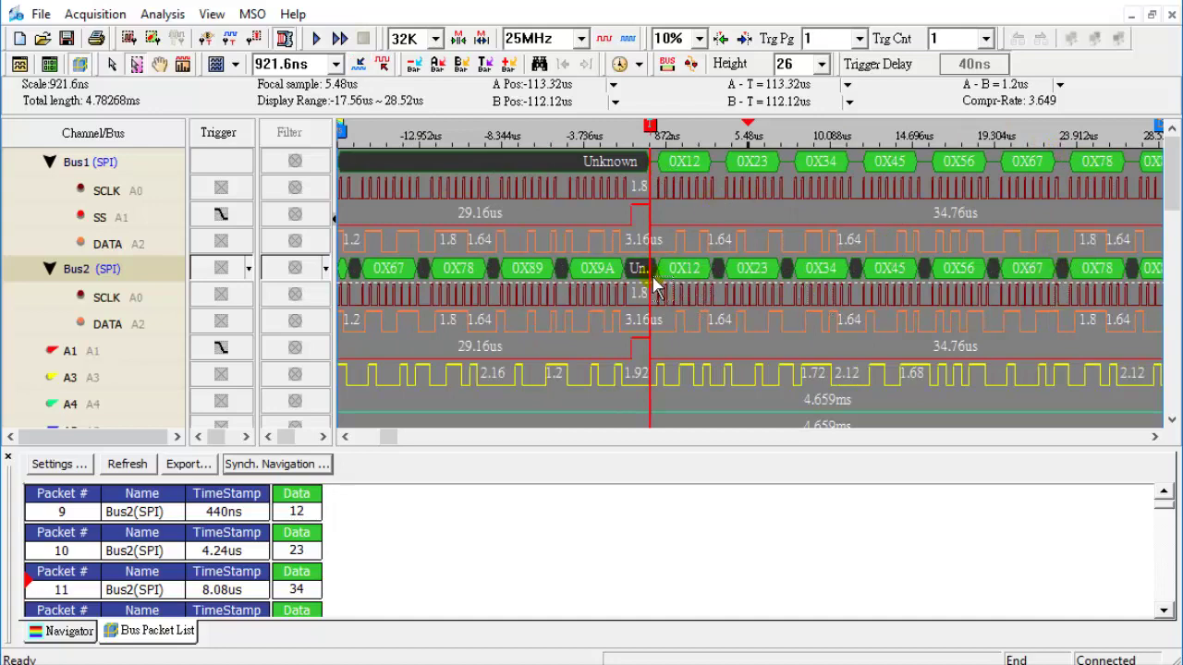
right_click(108, 273)
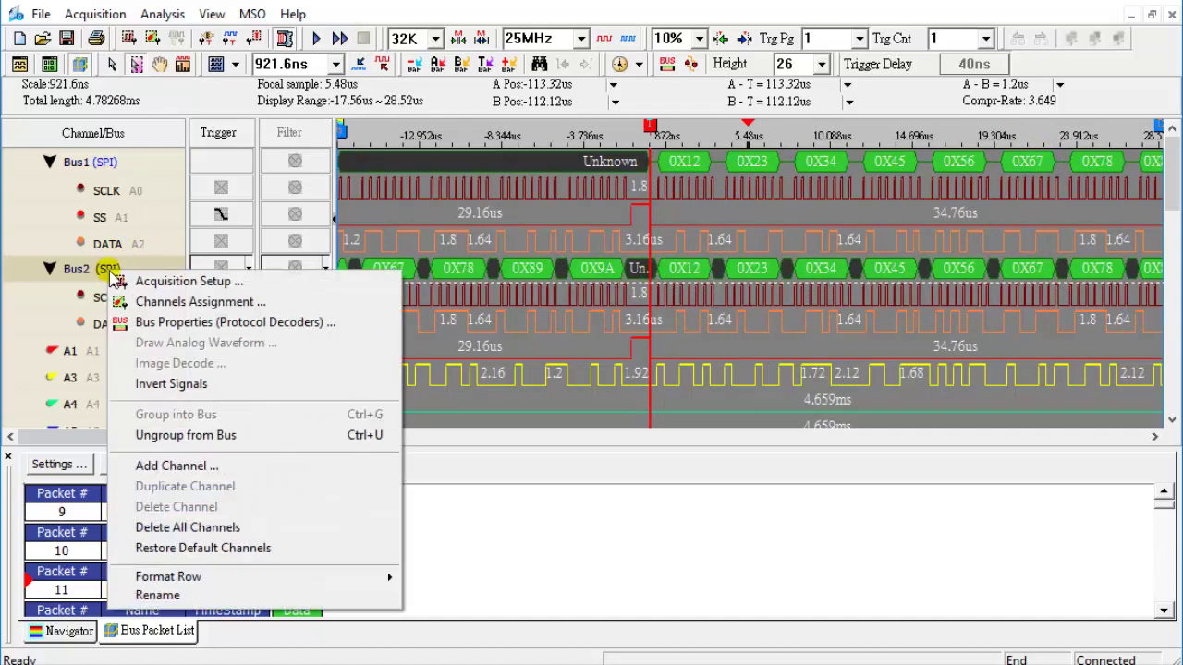
click(159, 434)
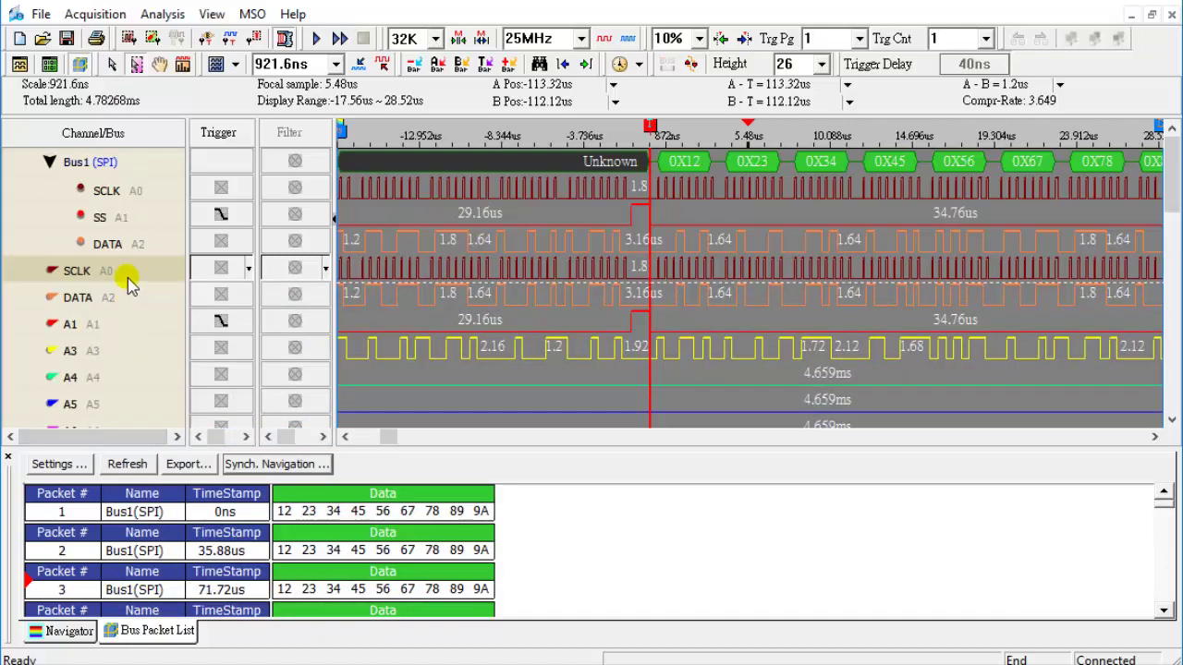
Step: Group SCLK, A1 and A3 into a new Bus2 and select it
click(128, 275)
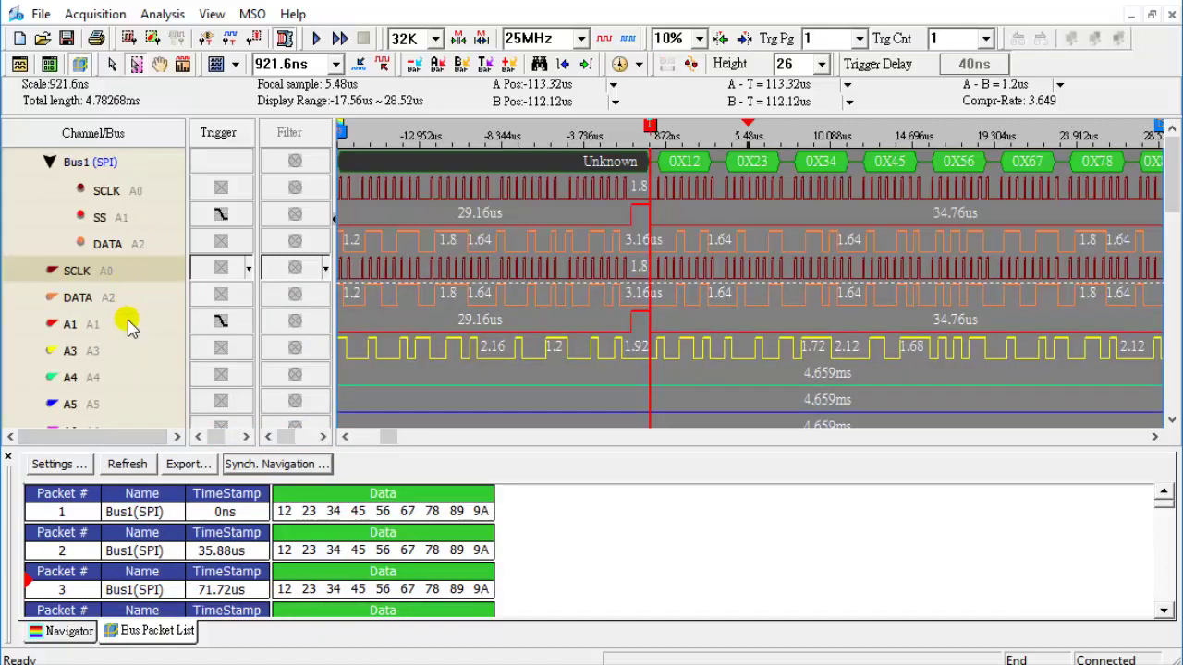
ctrl+click(129, 325)
ctrl+click(126, 356)
right_click(126, 356)
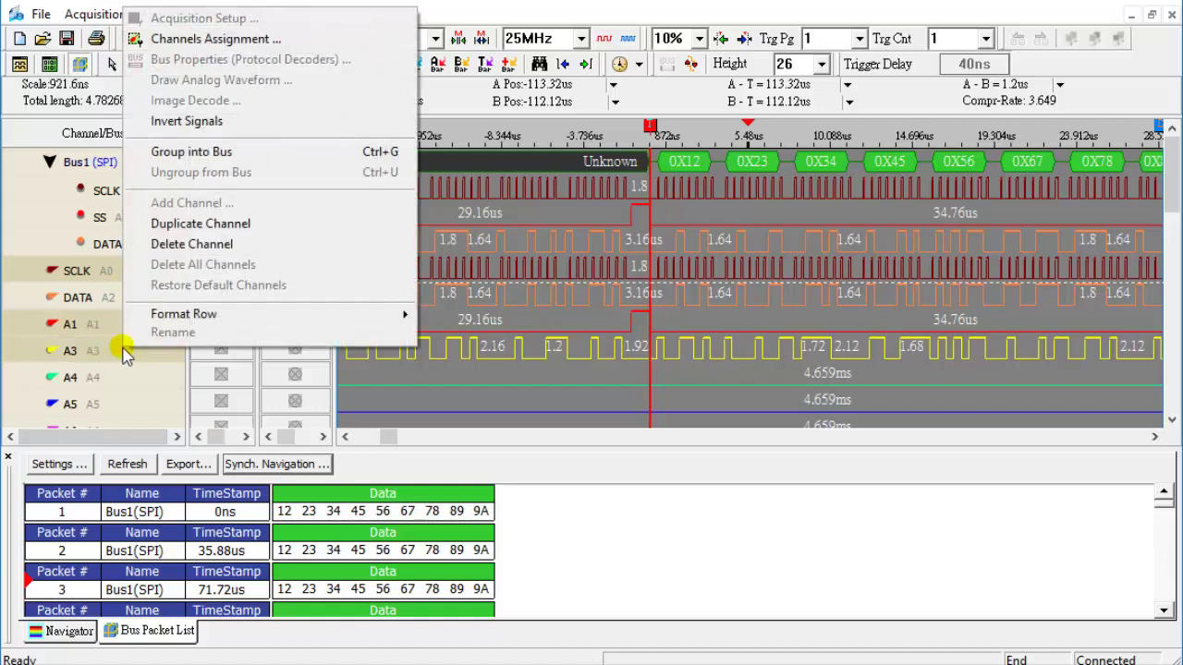
click(209, 149)
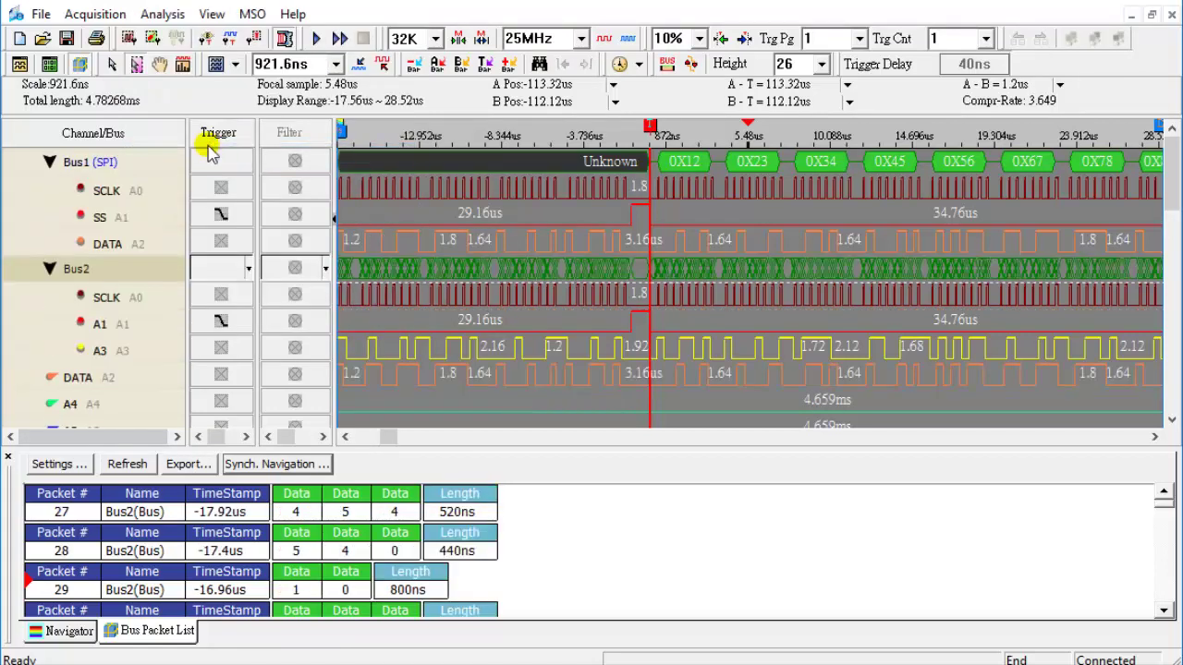
click(79, 270)
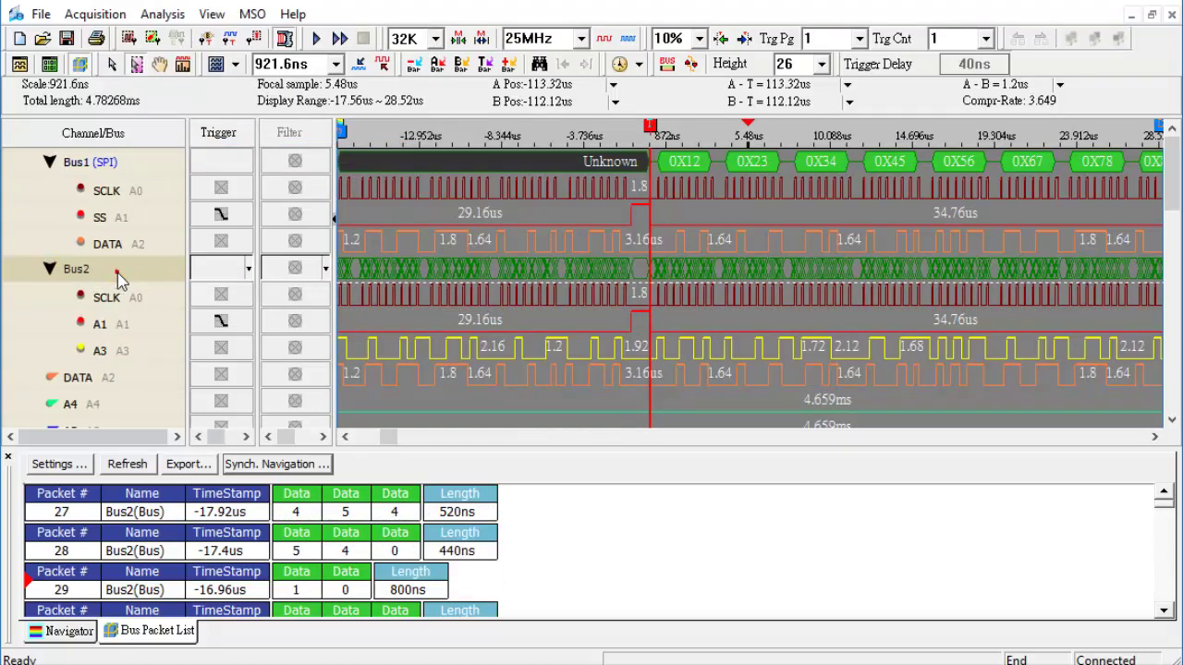
Step: Apply the SPI MODULE decoder to the new Bus2 with SS Channel A1 active Low
right_click(117, 273)
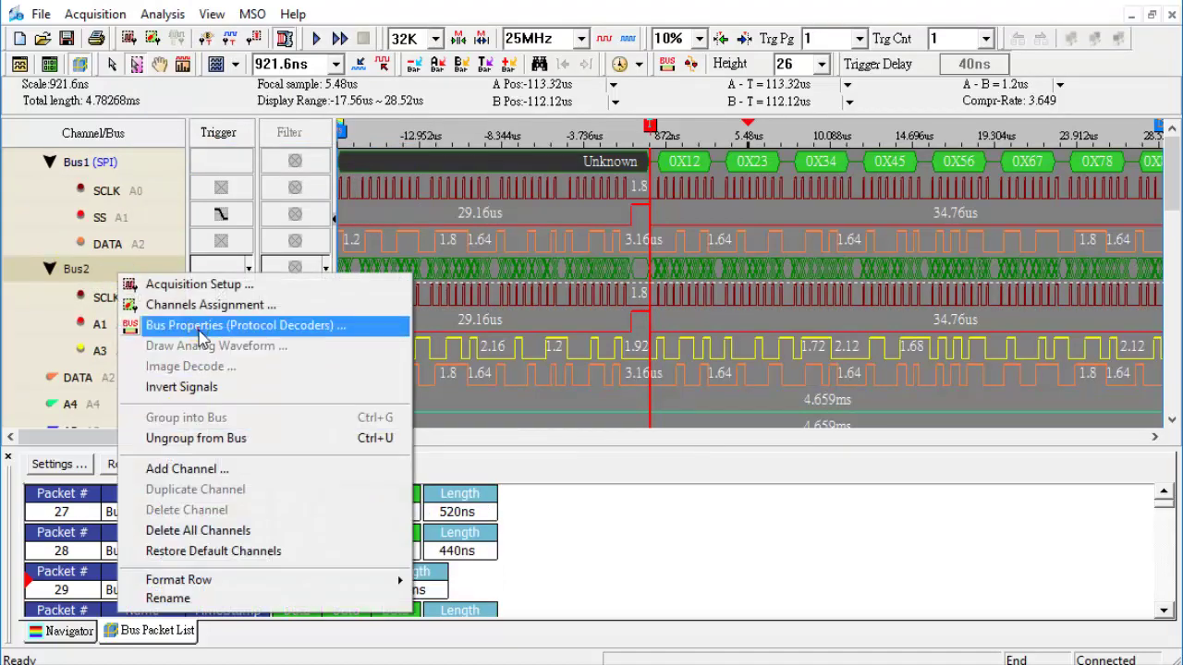
click(156, 325)
click(423, 288)
click(750, 473)
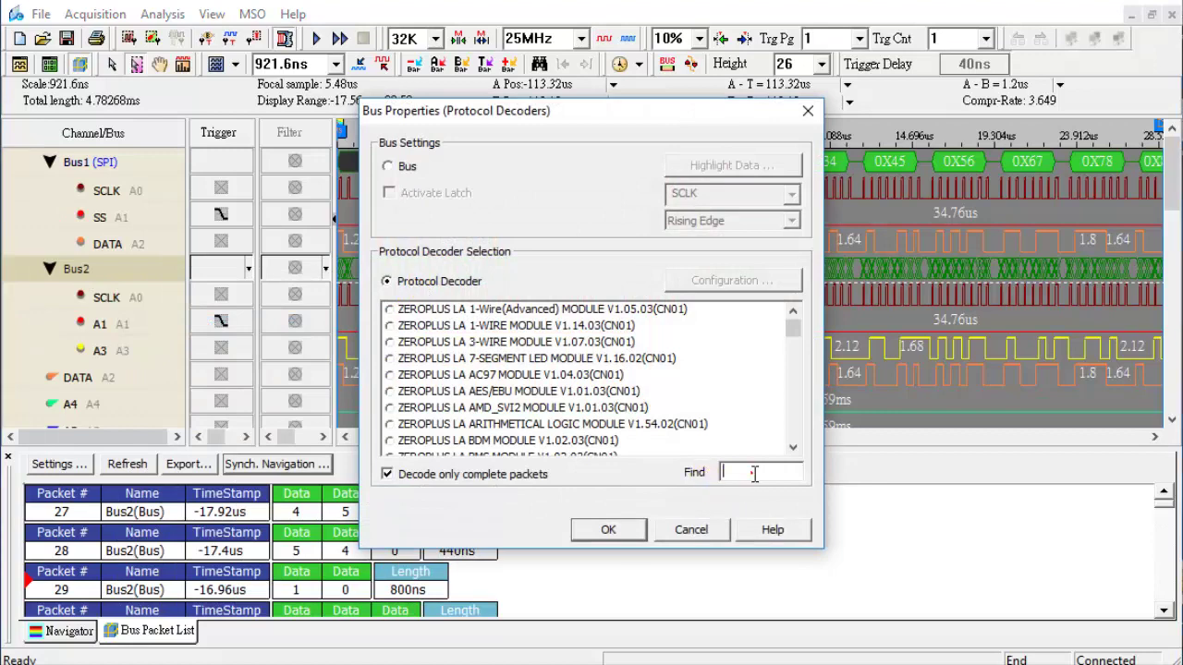
text(spi)
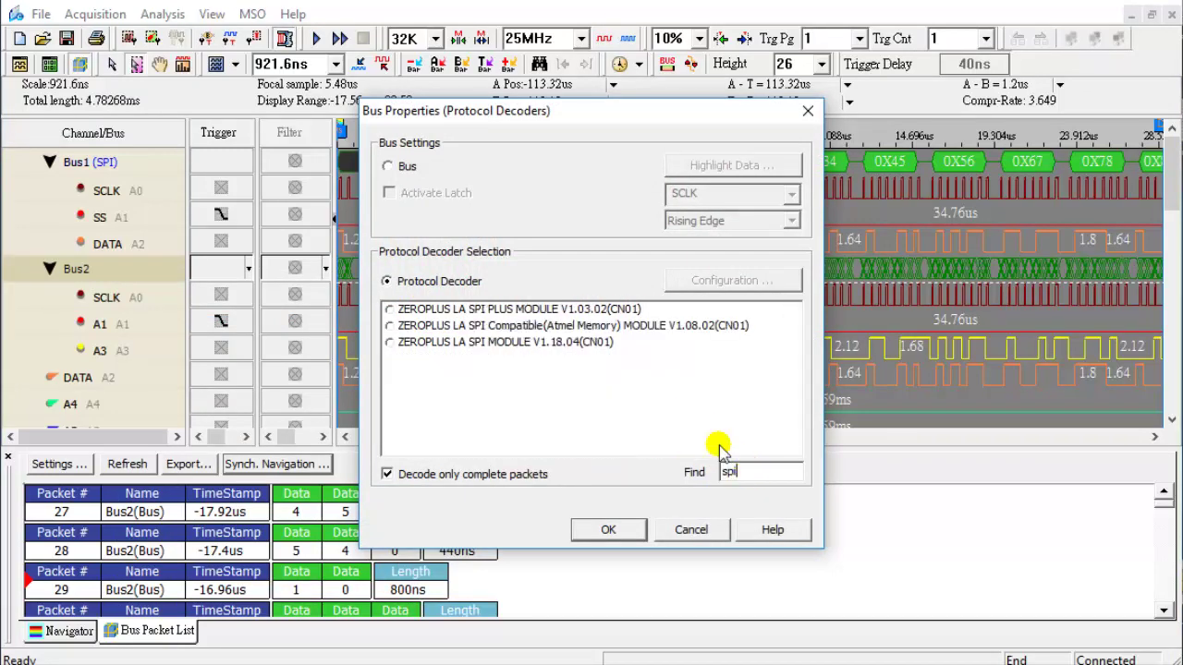
click(536, 344)
click(720, 282)
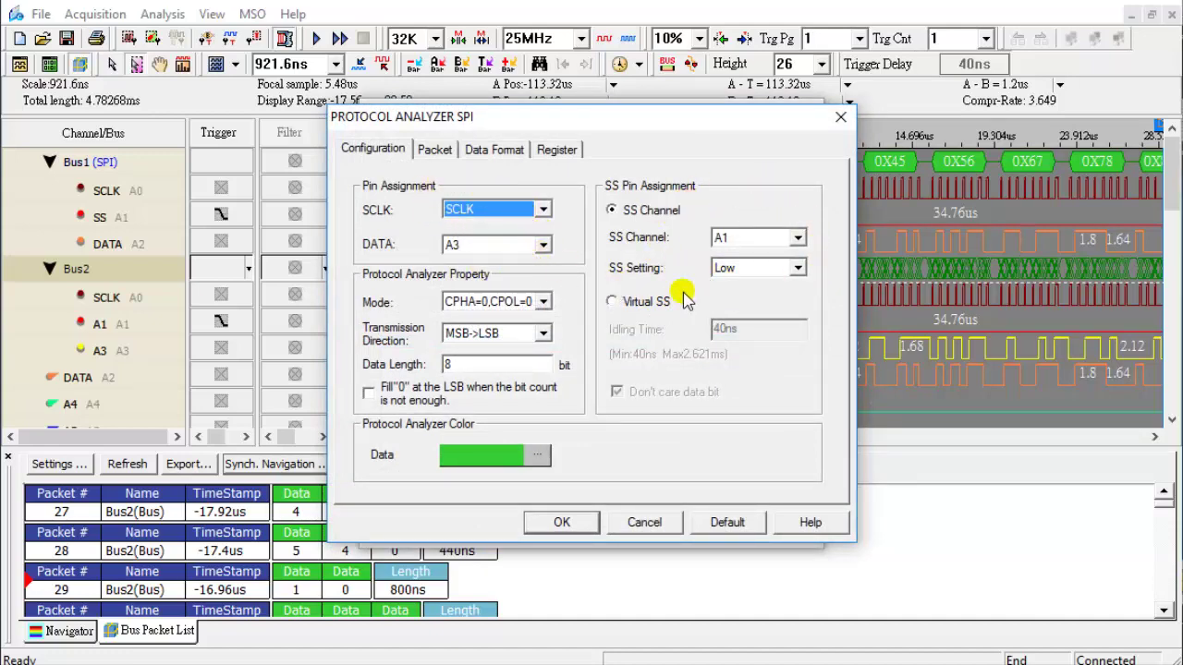
click(564, 524)
click(606, 530)
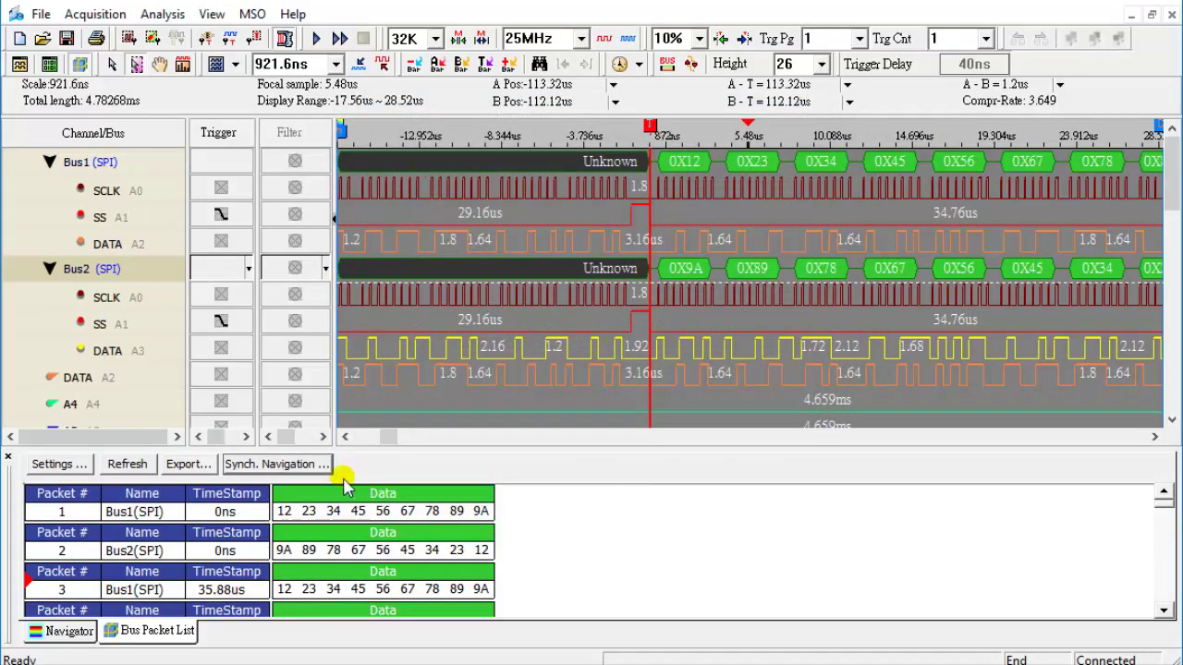
Step: Rename Bus2 to MOSI and refresh the packet list to show MISO(SPI) and MOSI(SPI) packets
click(299, 508)
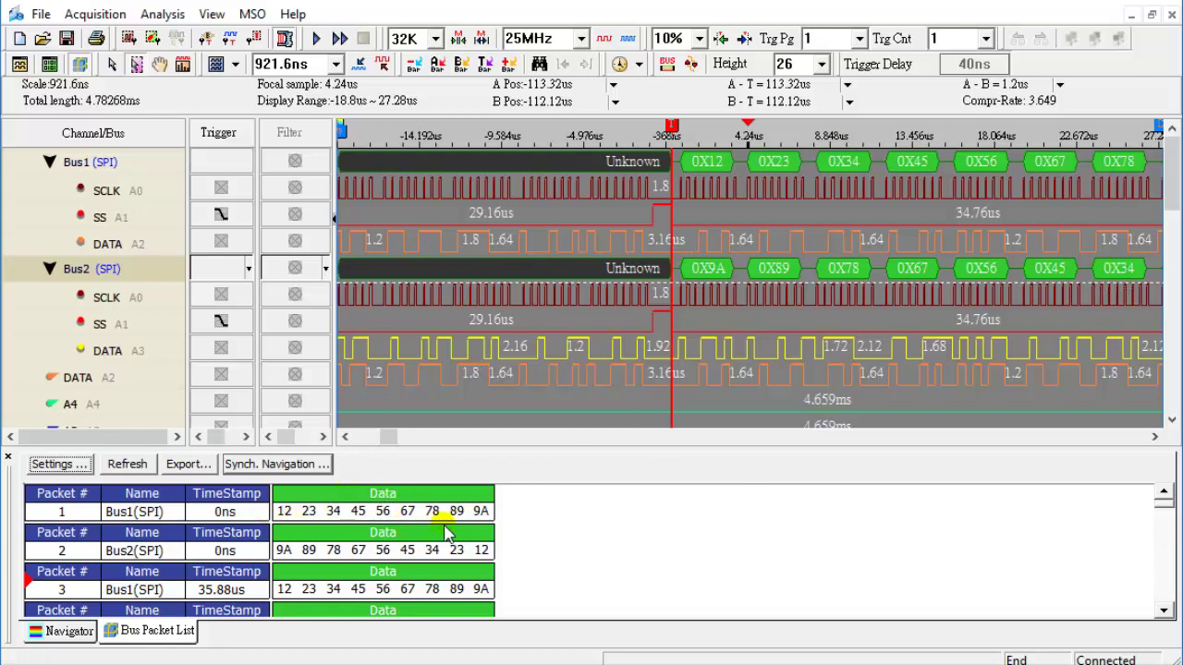
click(78, 164)
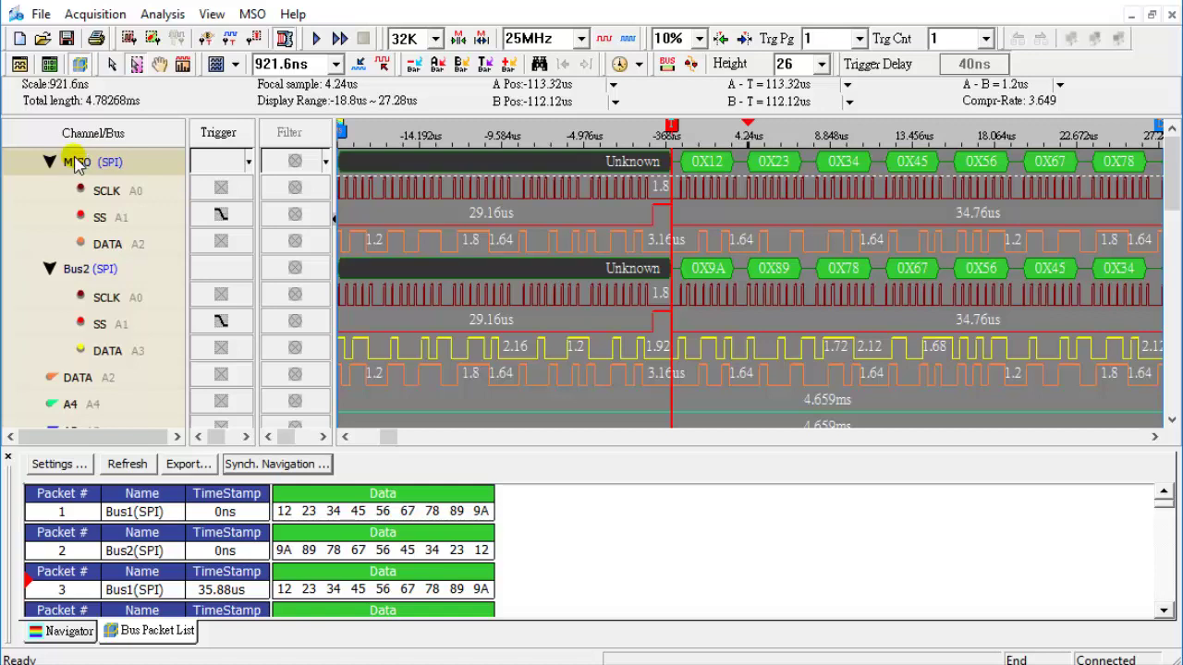
click(79, 273)
right_click(79, 275)
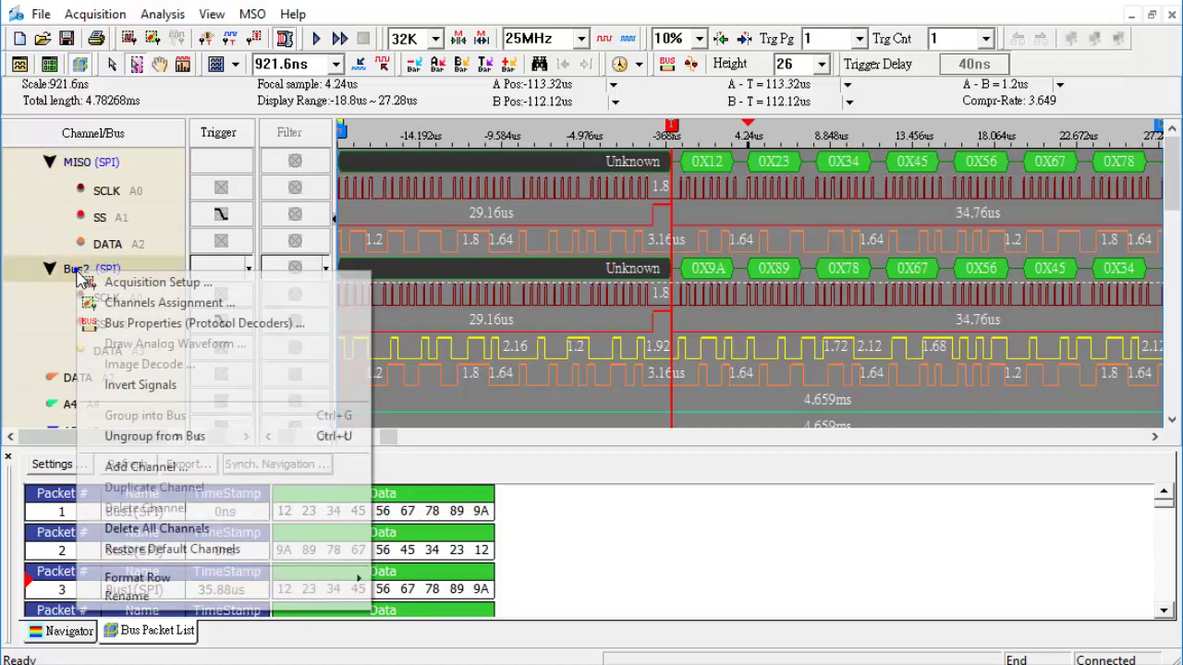
click(138, 594)
text(MOSI)
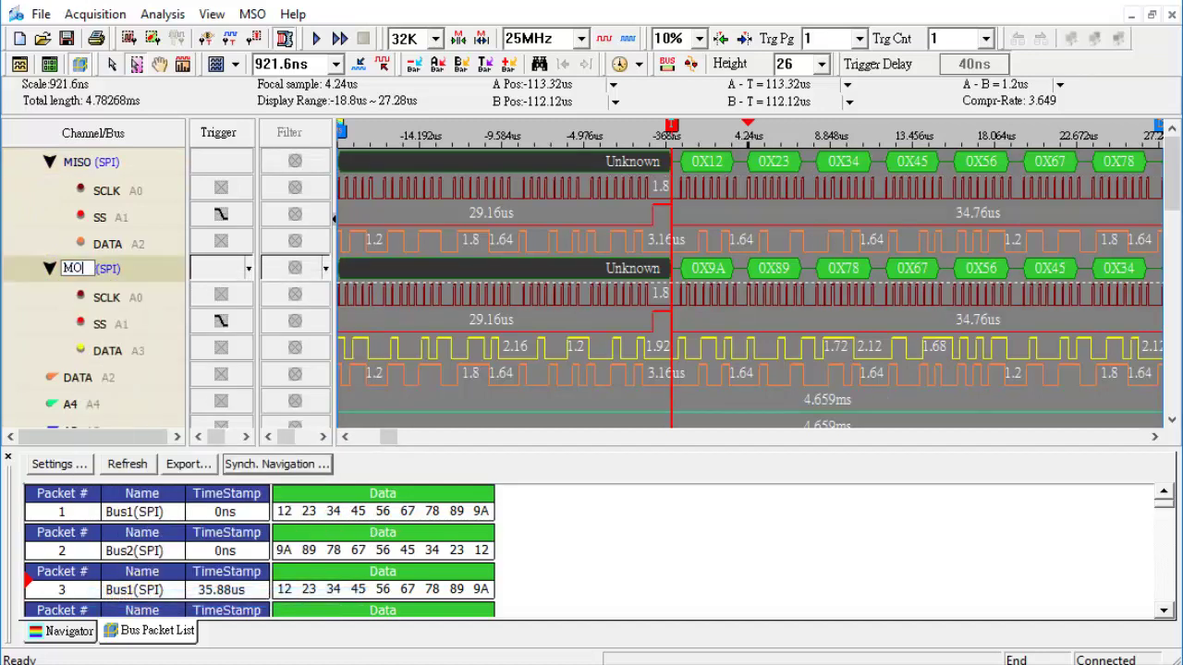
click(125, 464)
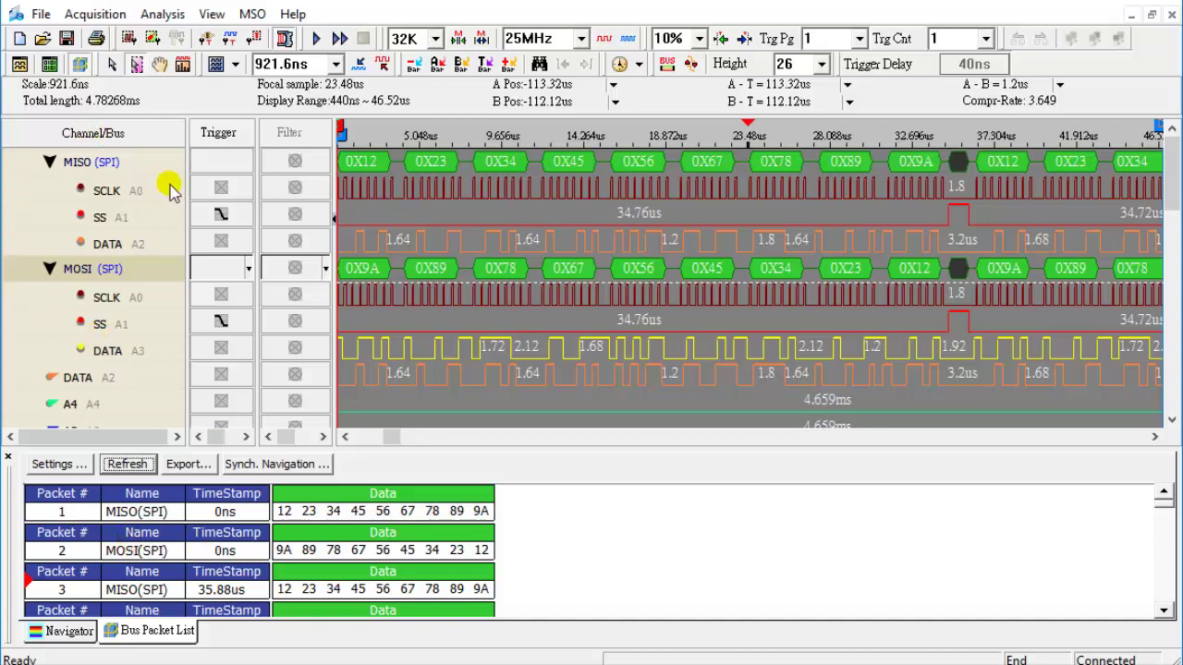
click(48, 462)
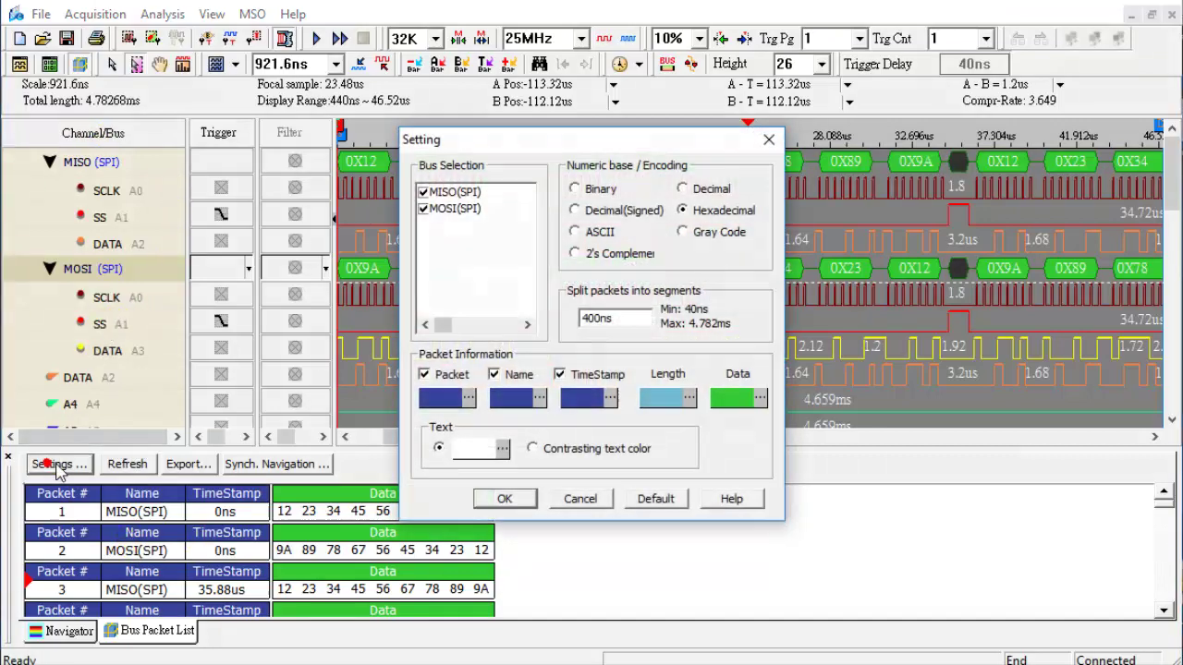
click(424, 210)
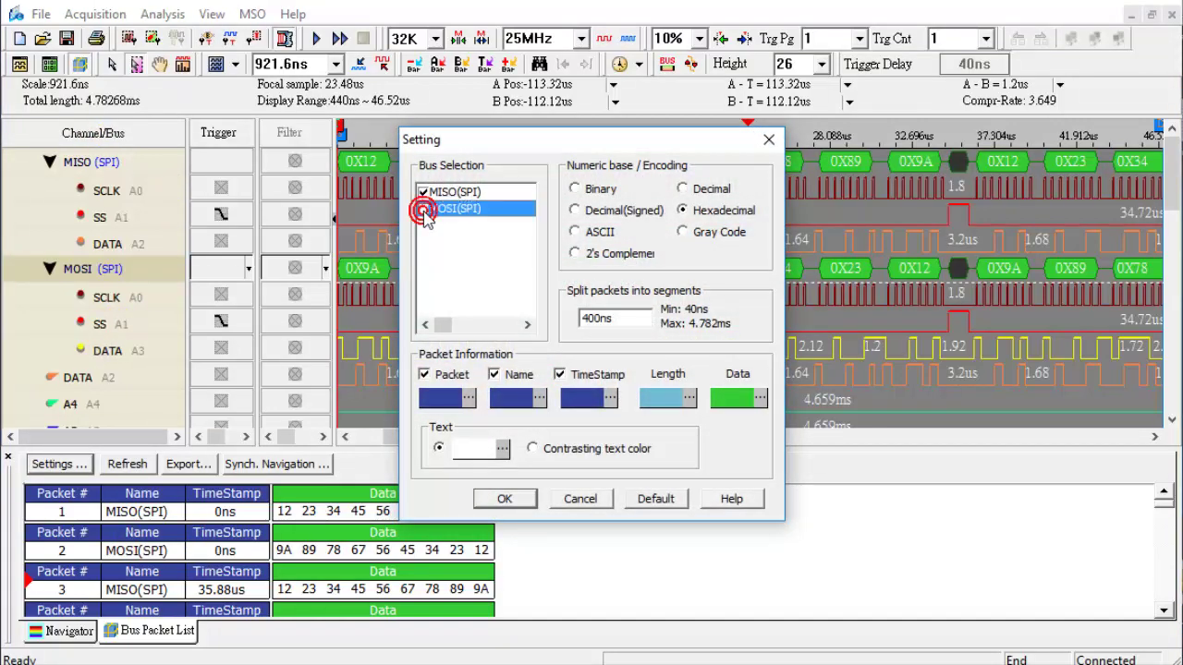
click(504, 499)
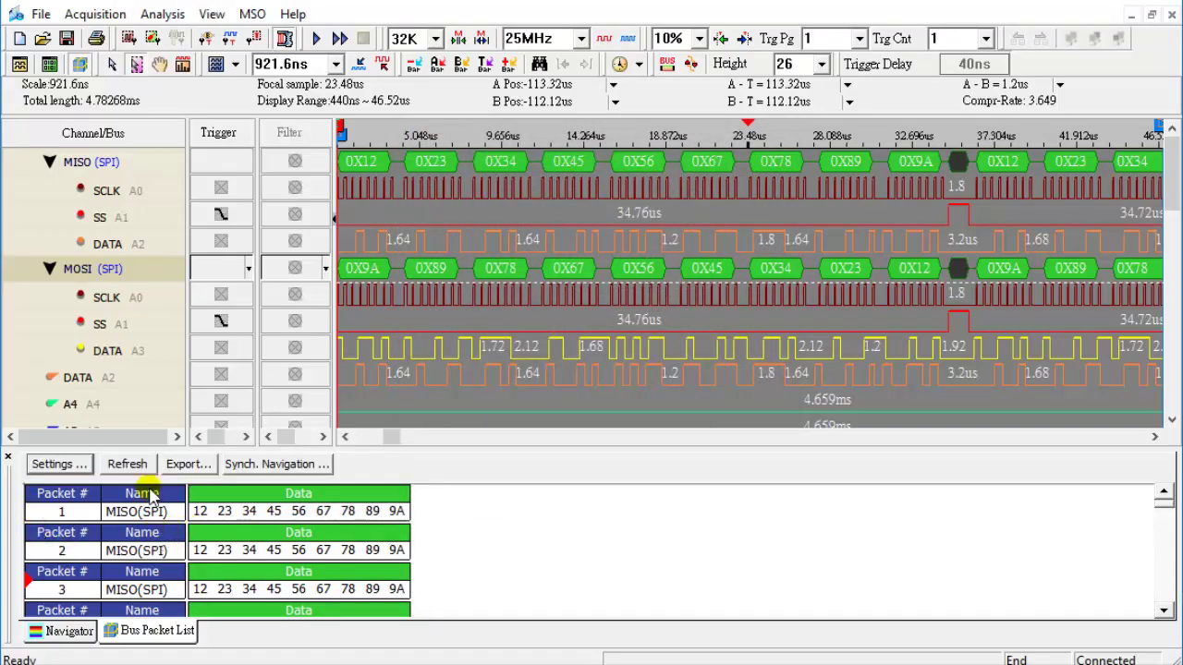
click(39, 465)
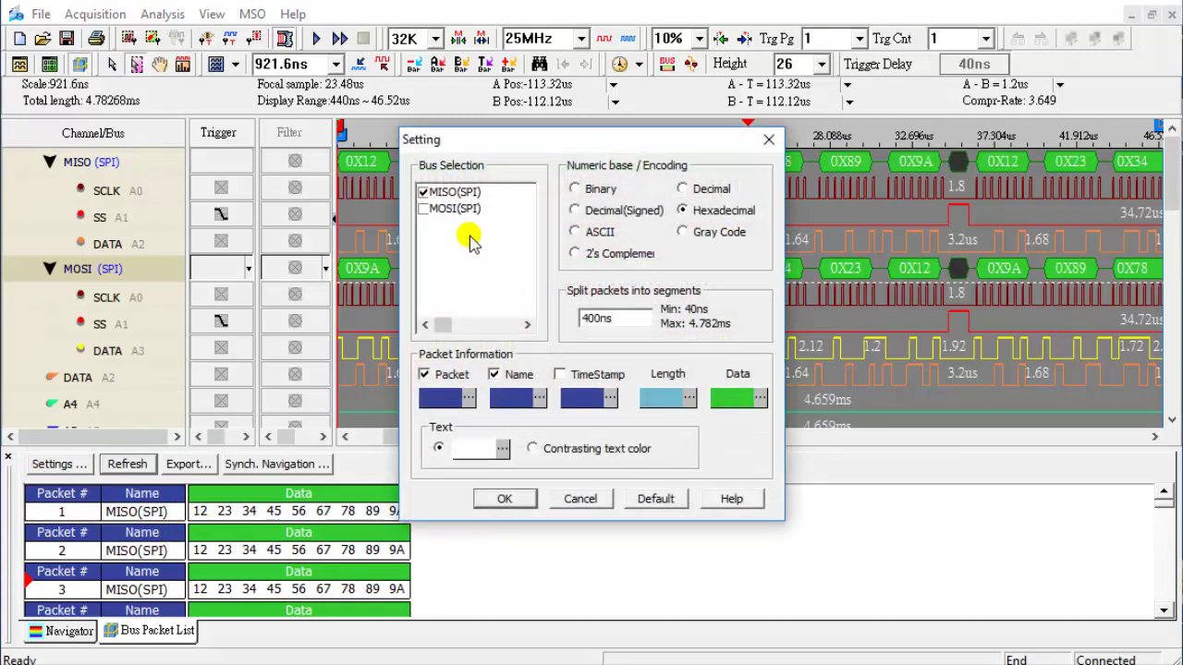
click(423, 210)
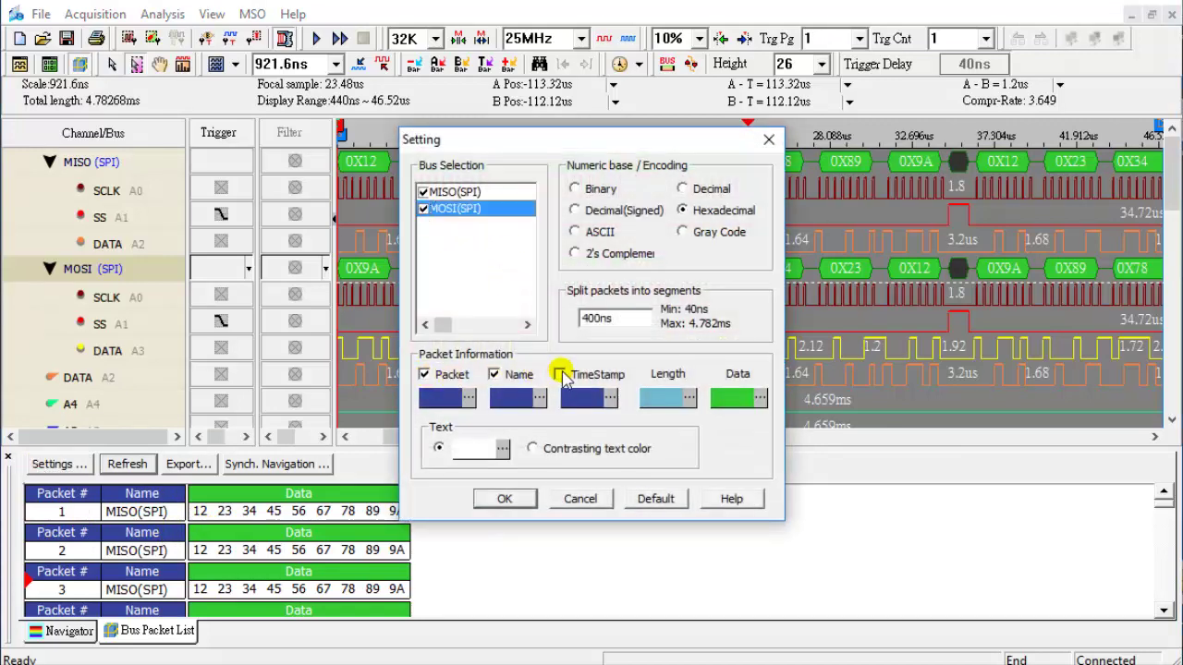
click(505, 499)
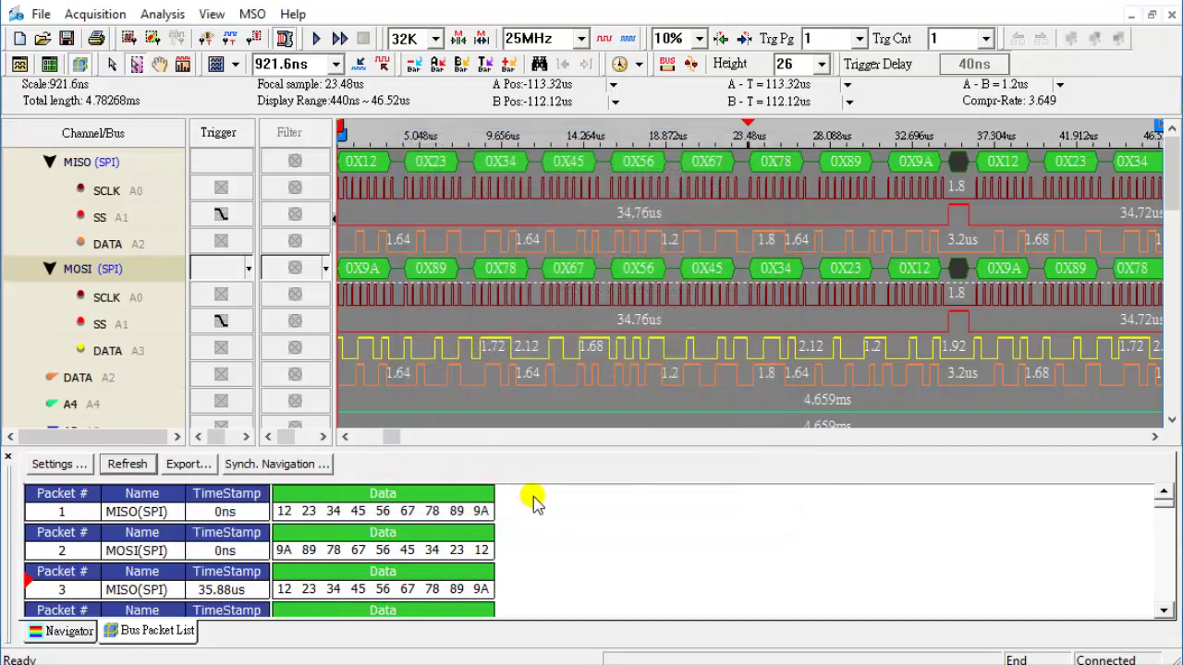
Step: Run a Data Value search on MISO for minimum value 12, counting 130 occurrences
click(163, 14)
mouse_move(176, 71)
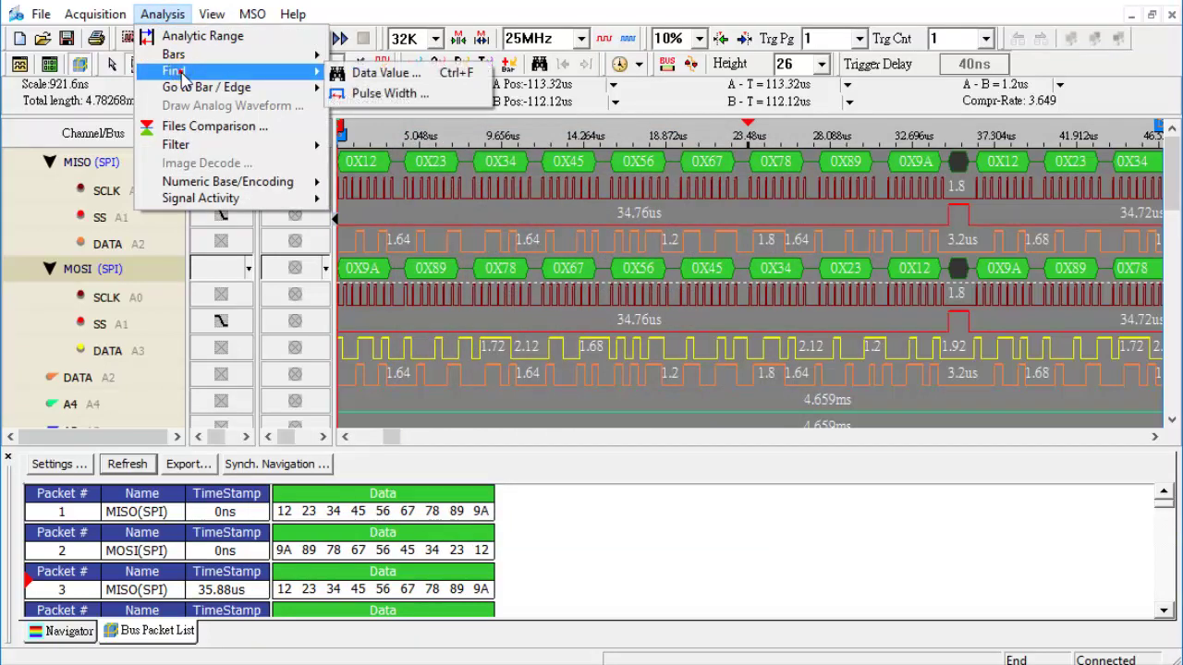
click(388, 73)
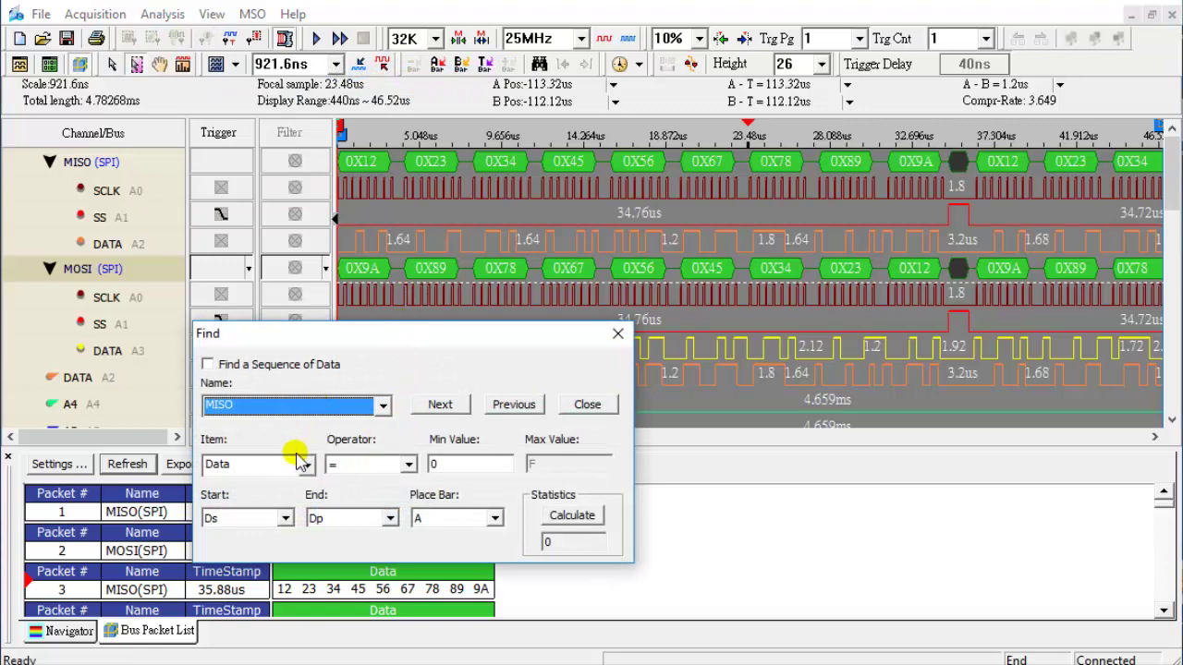
click(469, 465)
text(2)
click(584, 518)
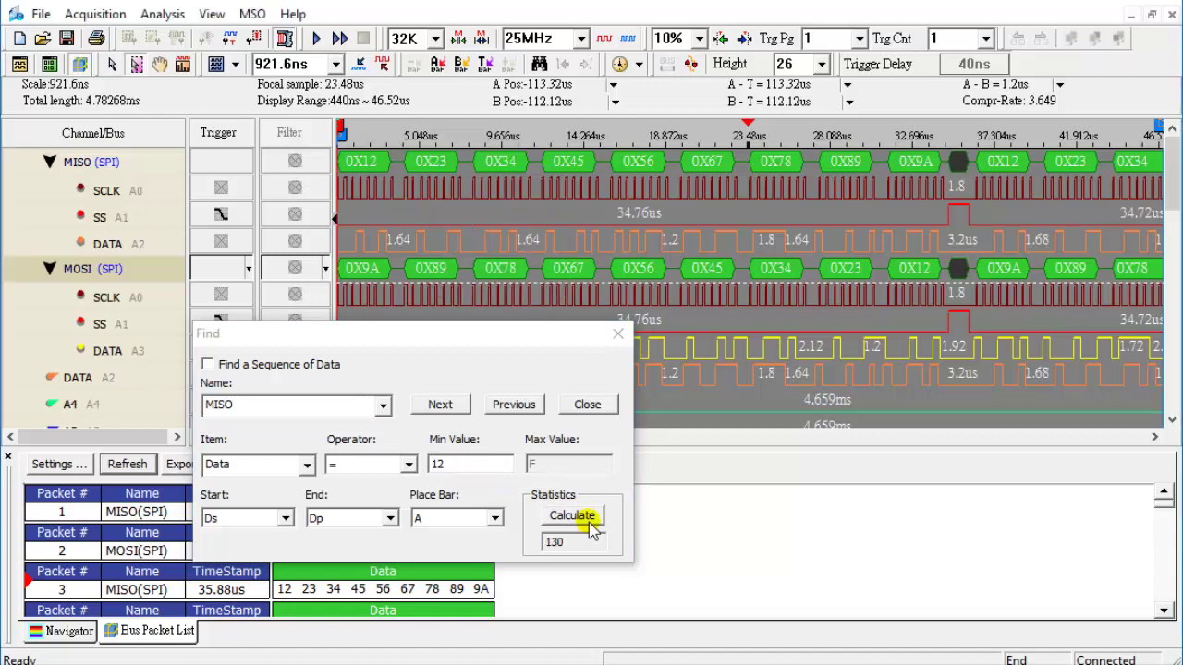
Step: Step through the value-12 matches to the one at 72.12us, then close the search
click(442, 407)
drag(441, 337, 824, 369)
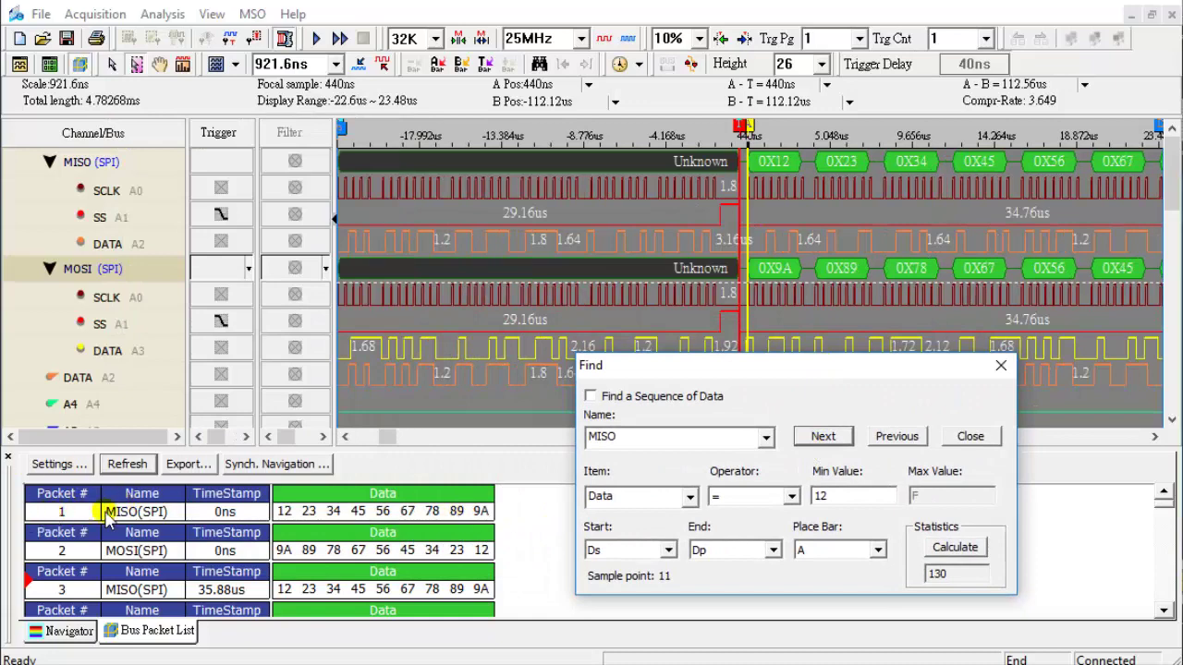
click(823, 437)
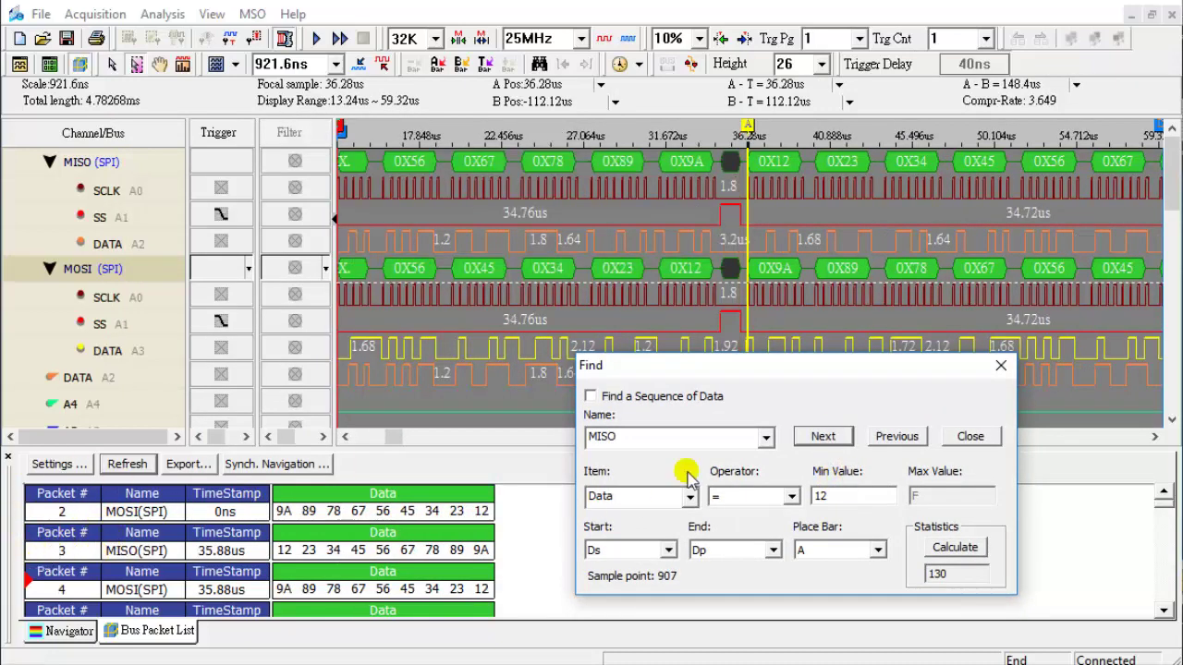
click(821, 436)
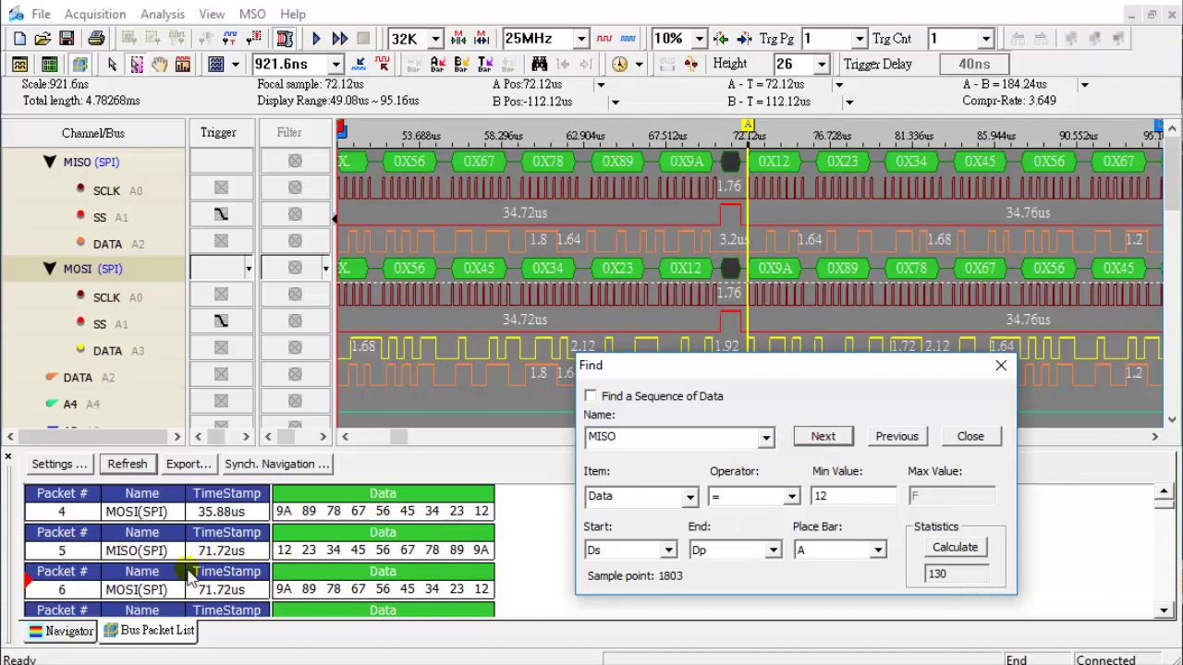
click(973, 439)
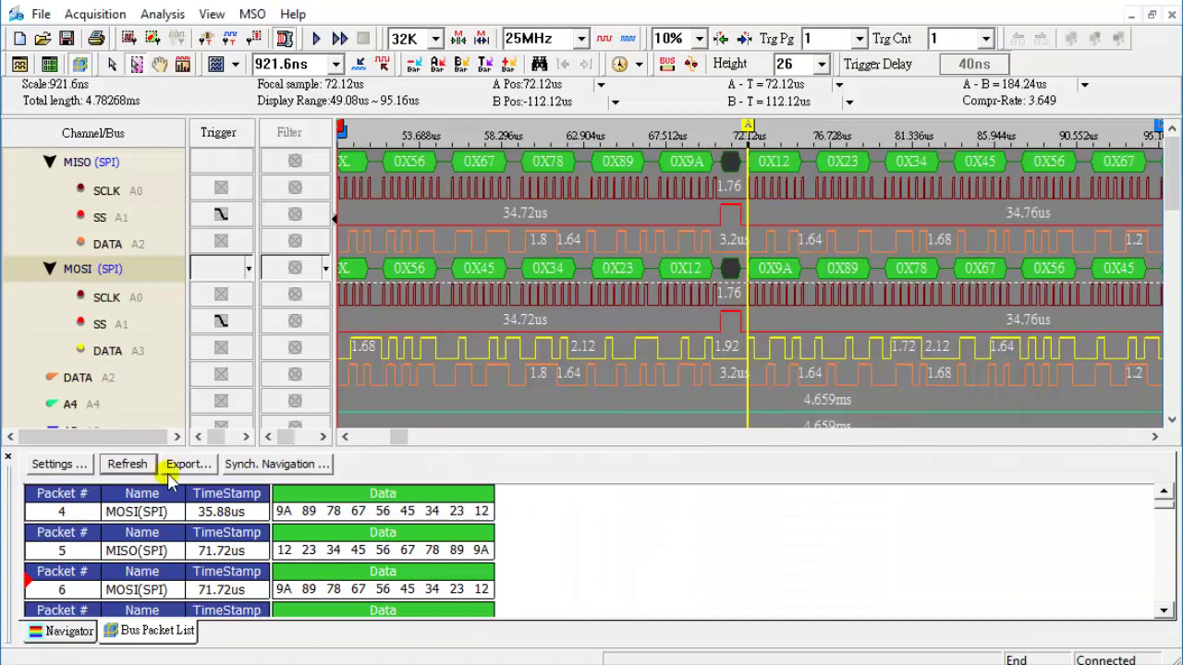
Step: Export the packet list as Text Files(*.txt) named SPI_01 and scroll through the opened file
click(186, 465)
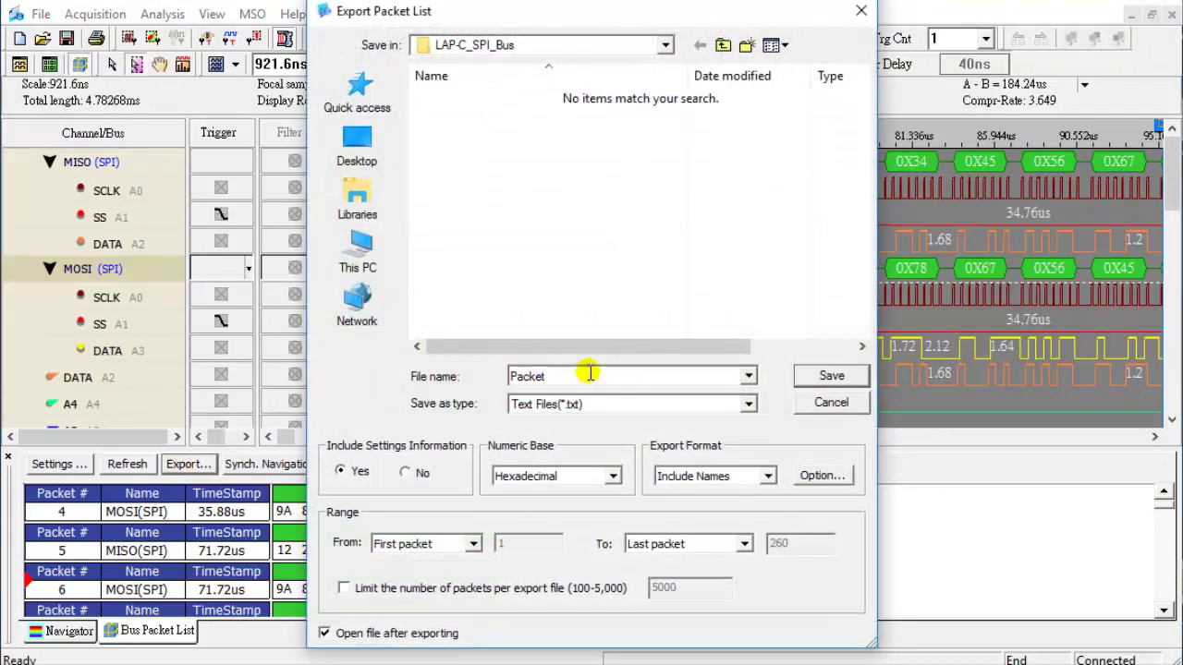
click(745, 406)
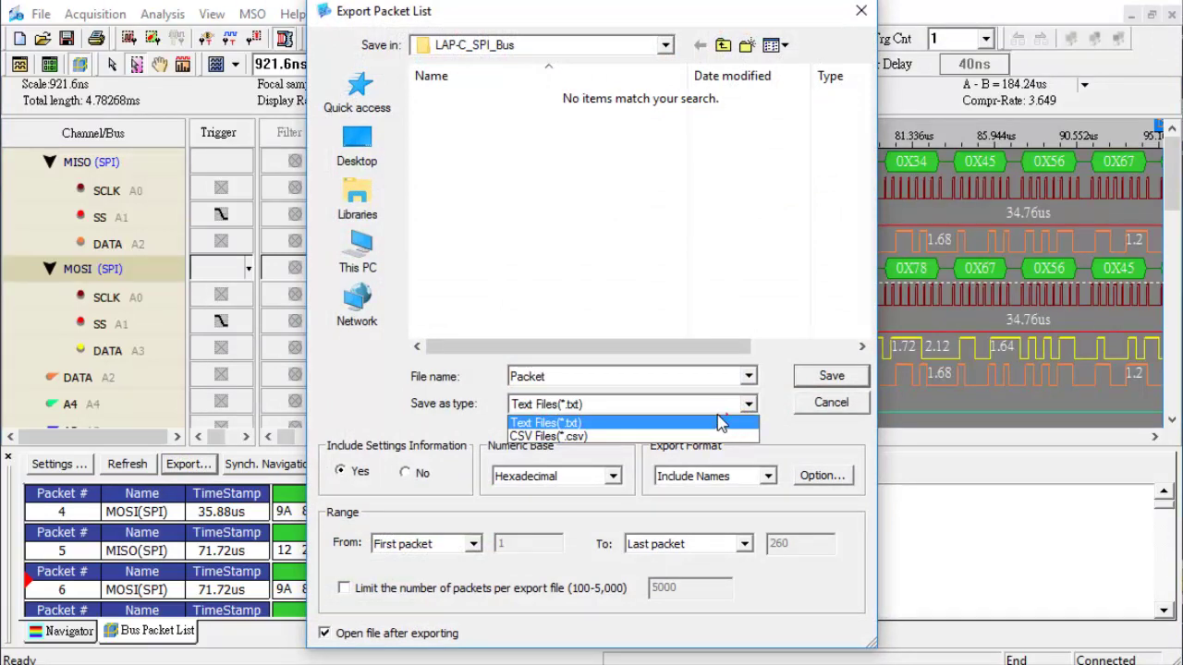
click(649, 409)
double_click(628, 378)
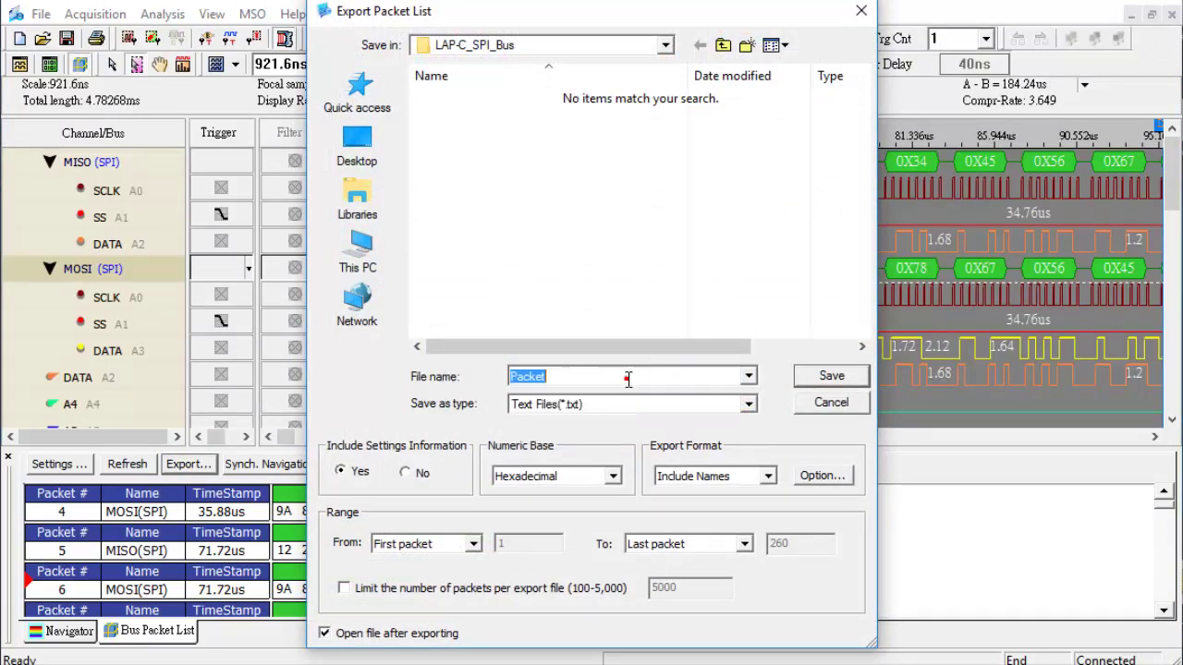
text(SPI_01)
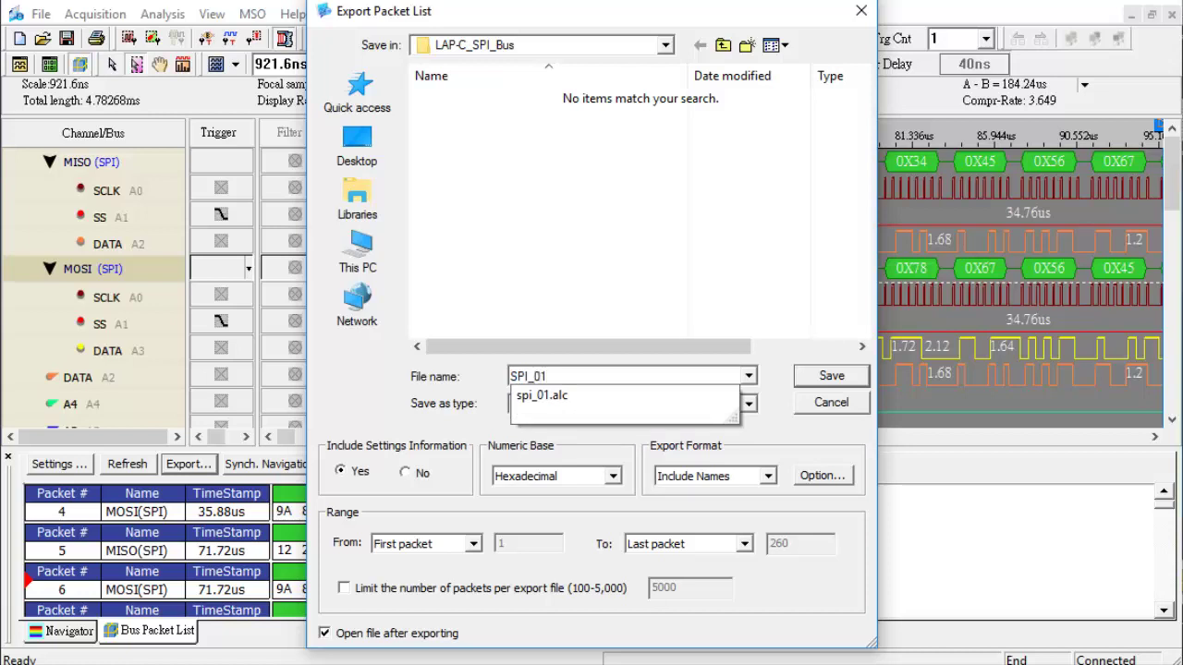
click(695, 303)
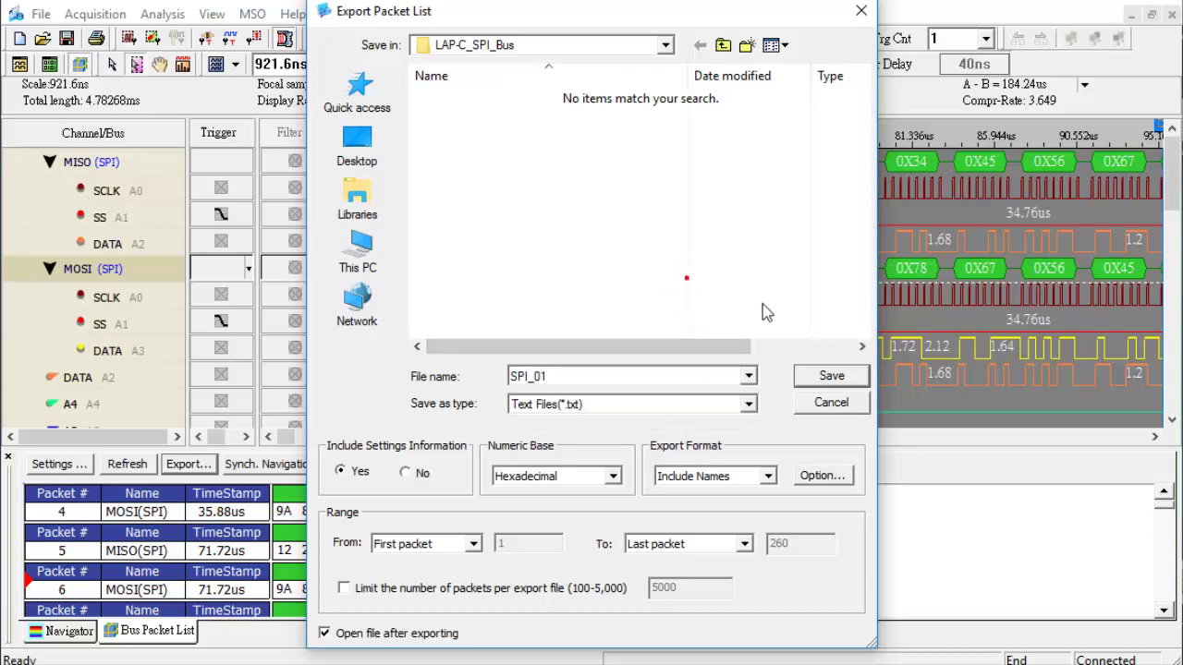
click(836, 377)
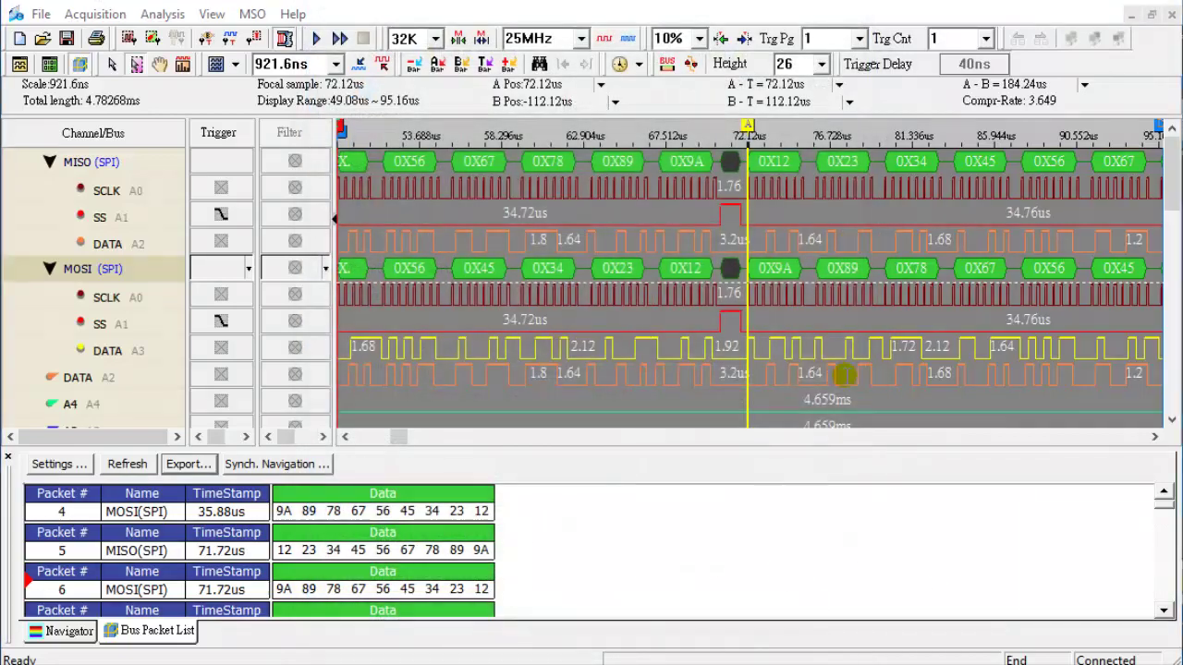
scroll(843, 379, down, 4)
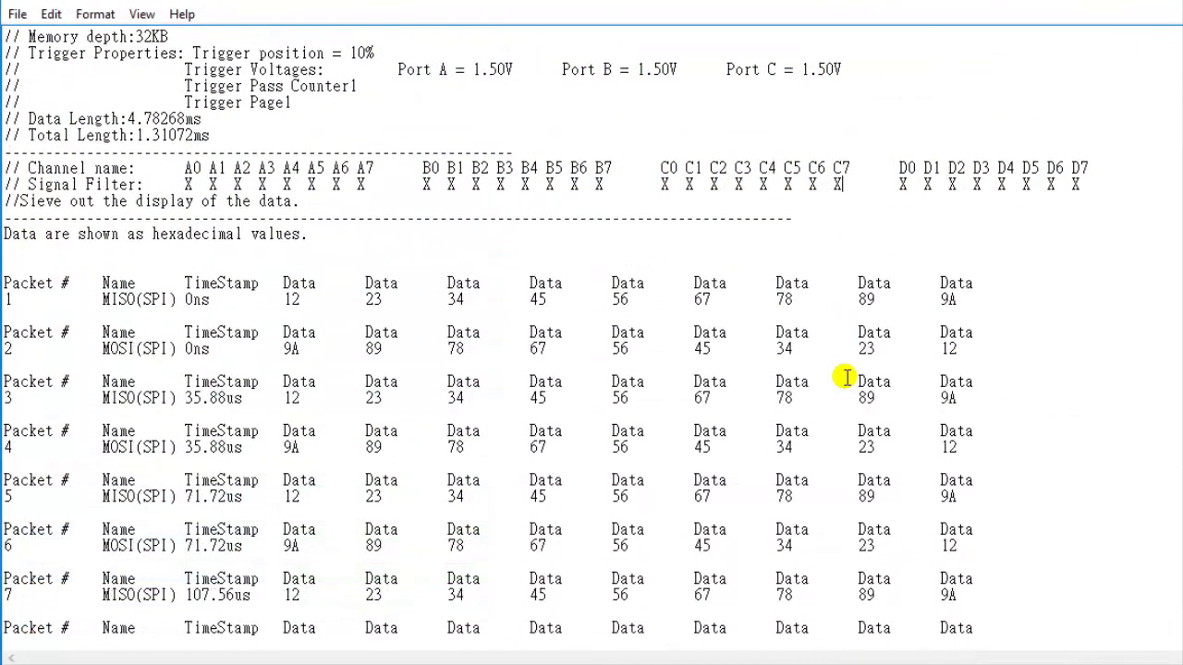